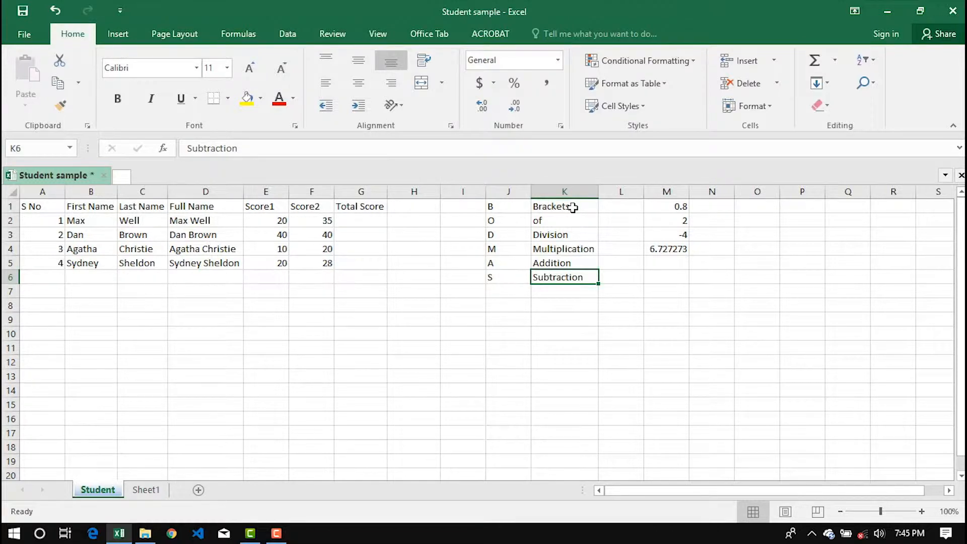
# Examine the order of operations in the example formulas in cells M1 through M4.
pyautogui.click(673, 209)
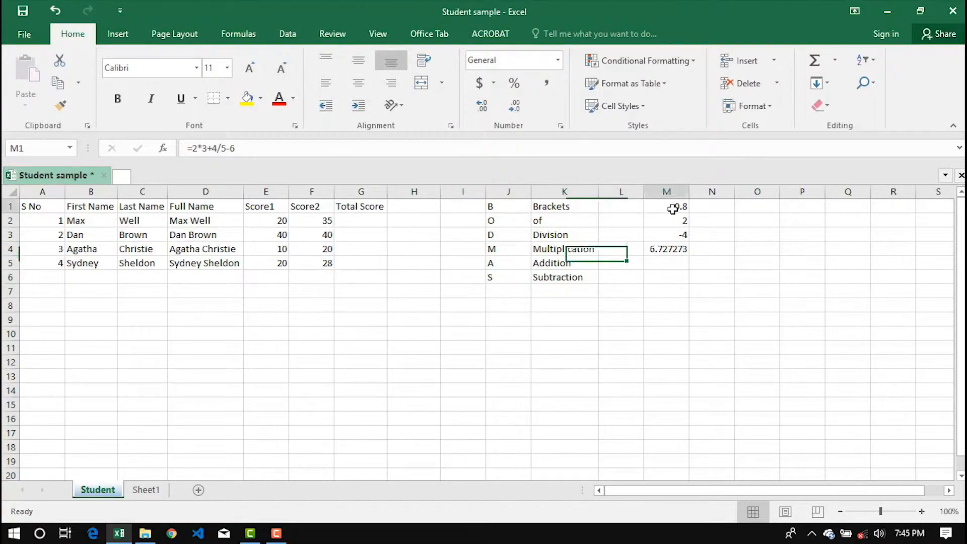
pyautogui.click(264, 148)
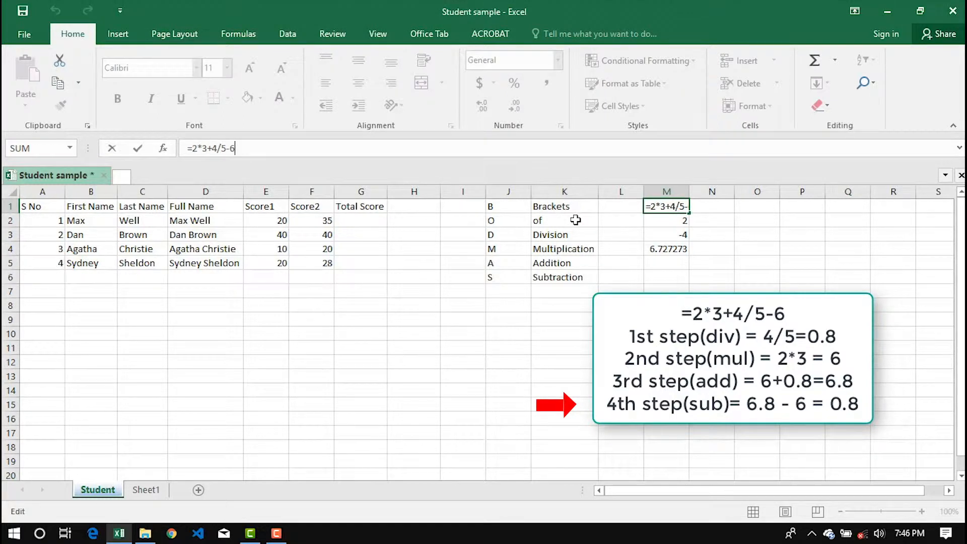
pyautogui.press('Return')
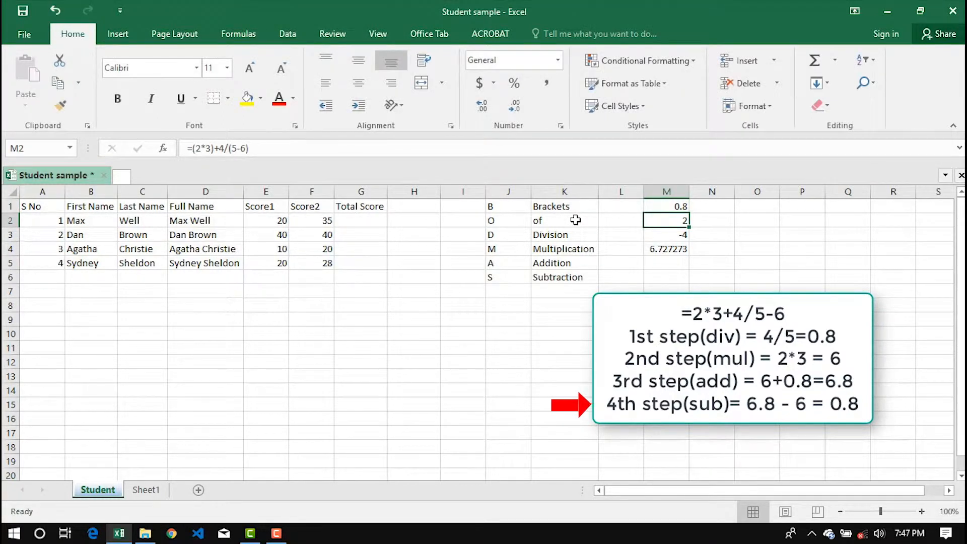
pyautogui.click(670, 203)
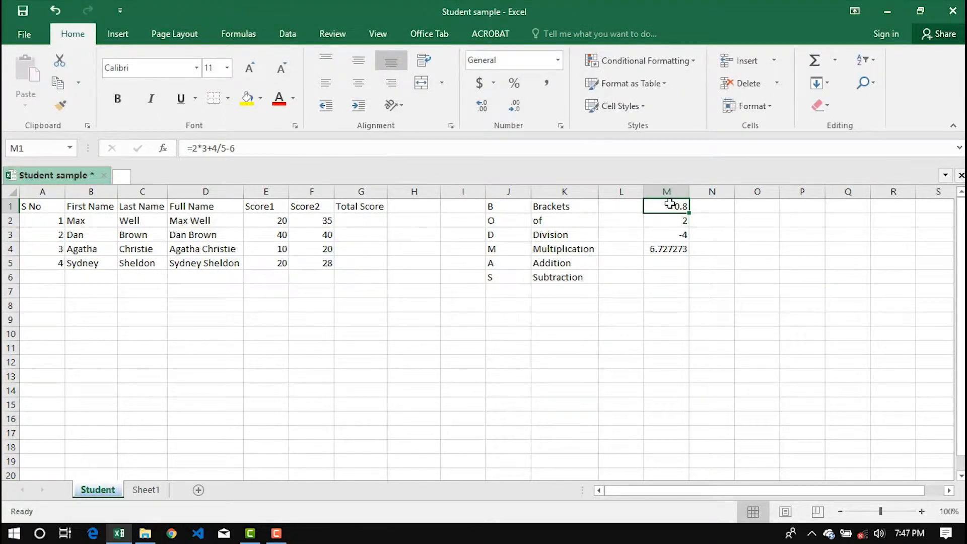
pyautogui.click(667, 223)
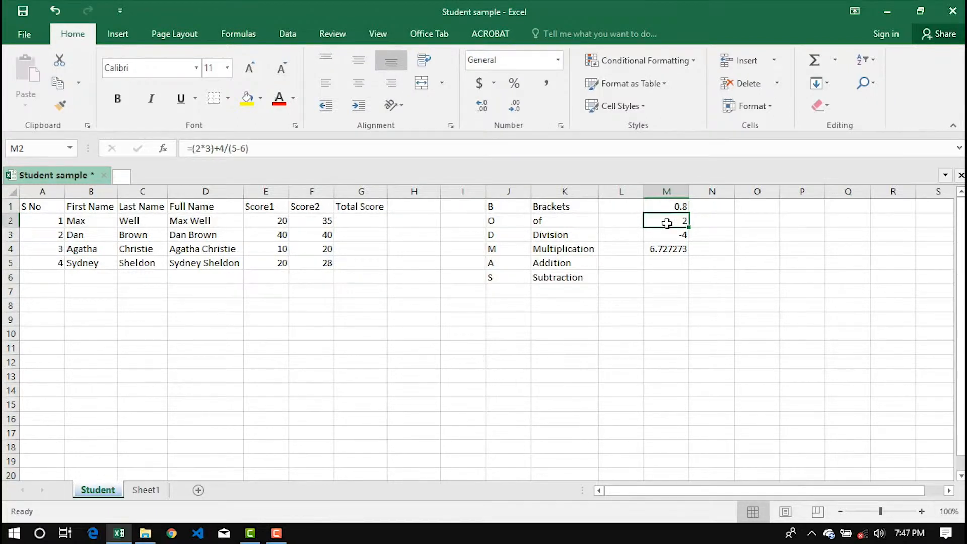
pyautogui.click(271, 148)
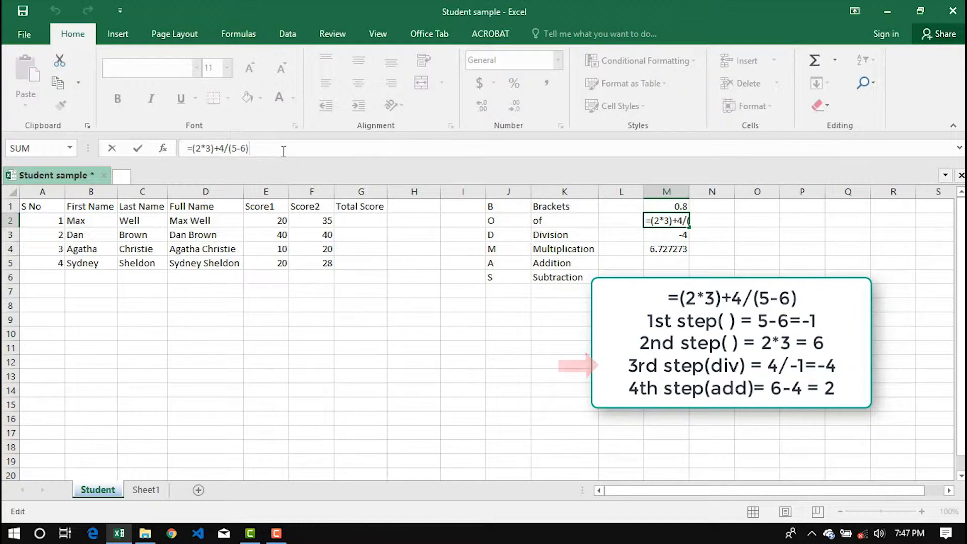
pyautogui.press('Return')
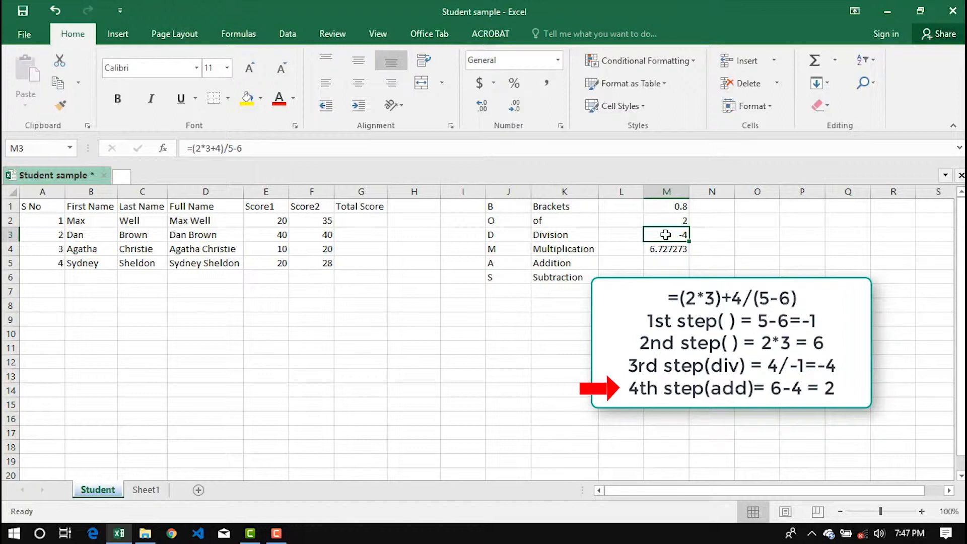
pyautogui.click(269, 147)
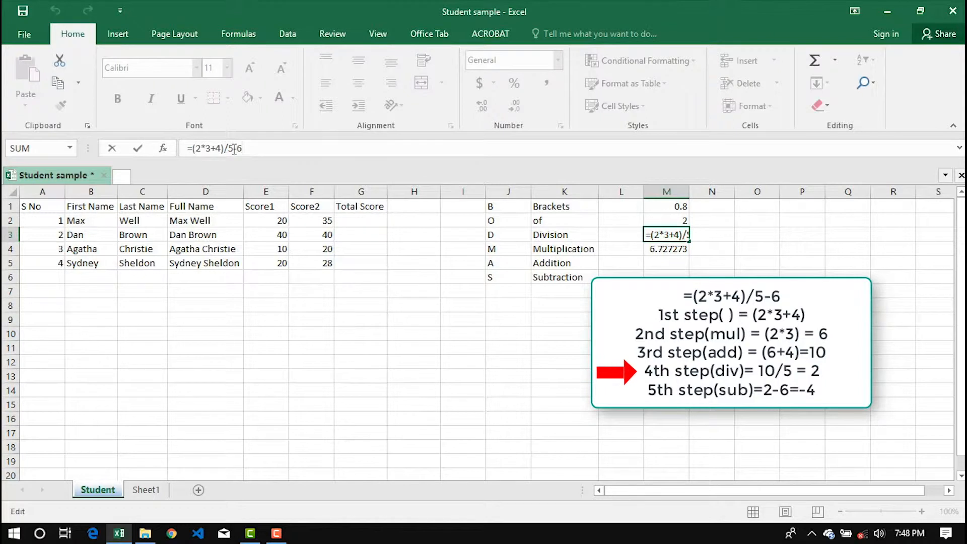
pyautogui.press('Return')
pyautogui.click(677, 234)
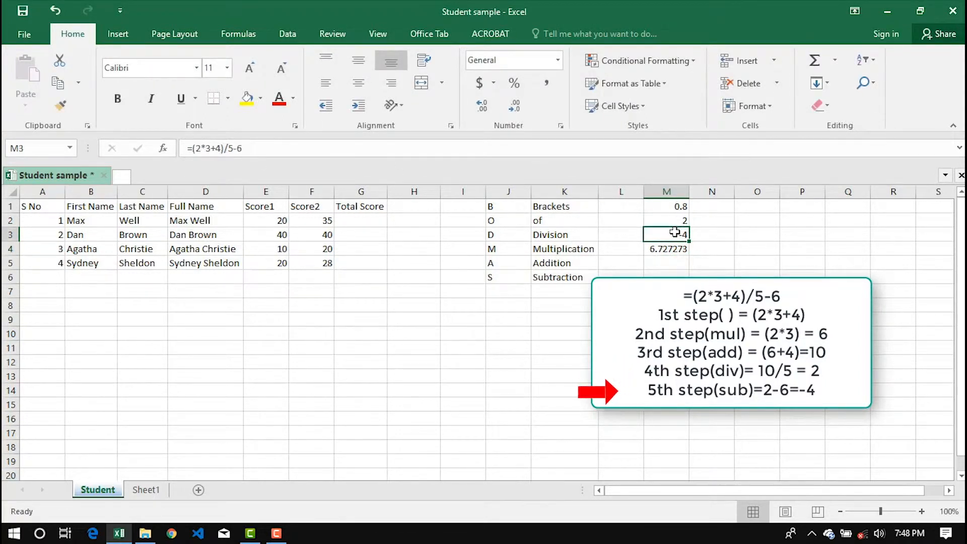
pyautogui.click(677, 249)
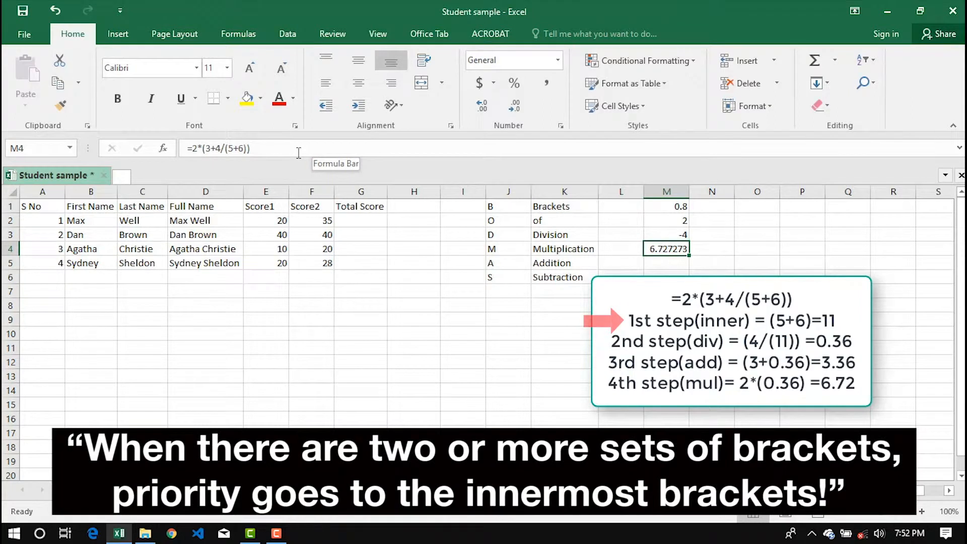
pyautogui.click(242, 148)
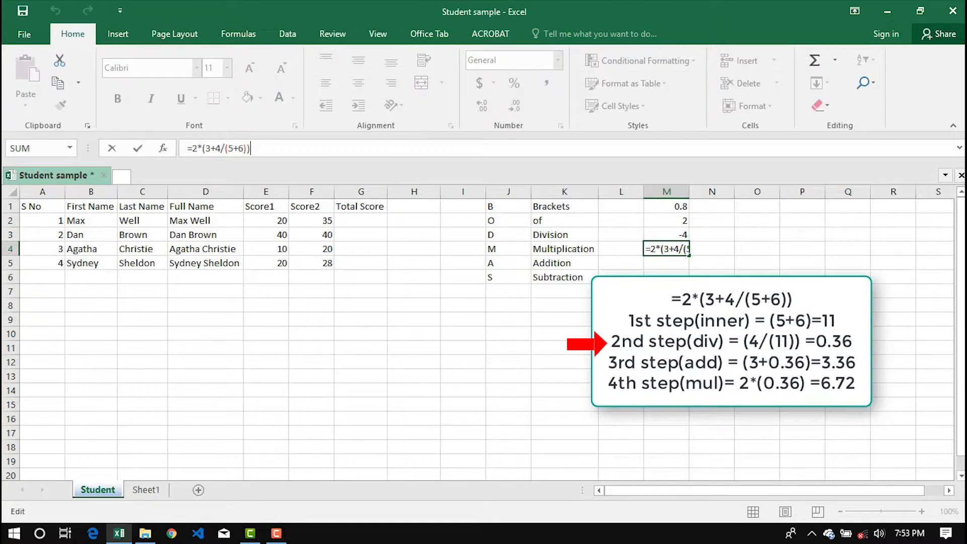
pyautogui.hotkey('ctrl', 'Return')
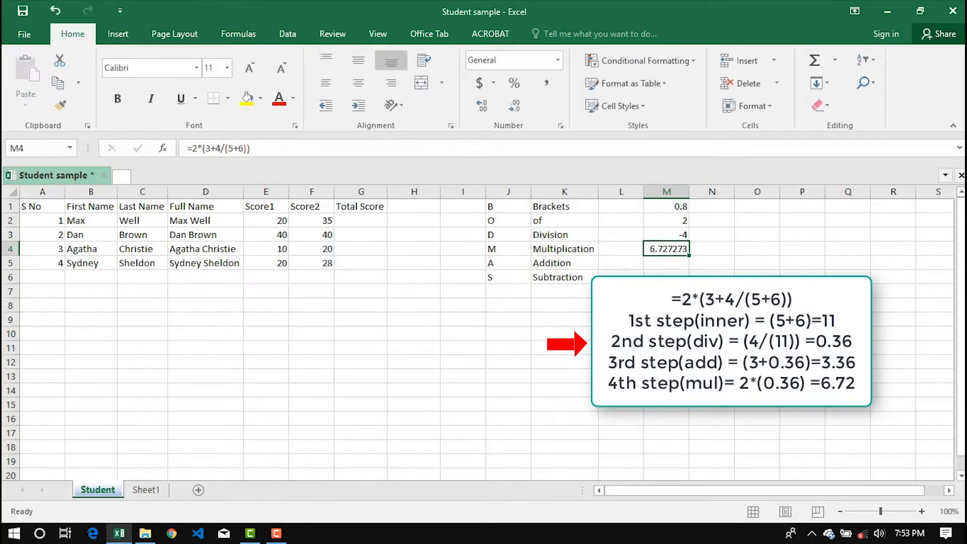
# Enter the division step of the M4 formula, =4/11, in cell N4.
pyautogui.click(716, 248)
pyautogui.write('=')
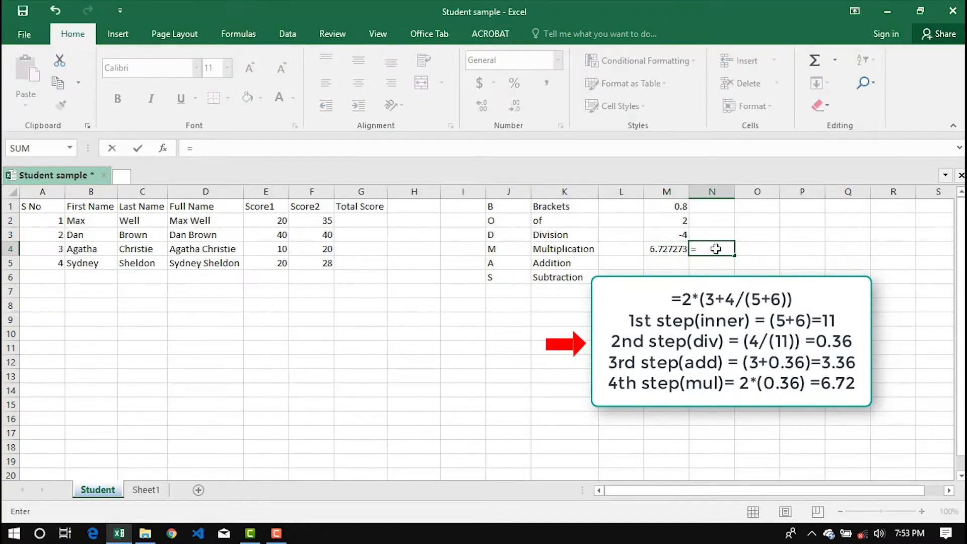
pyautogui.write('4/1')
pyautogui.press('Return')
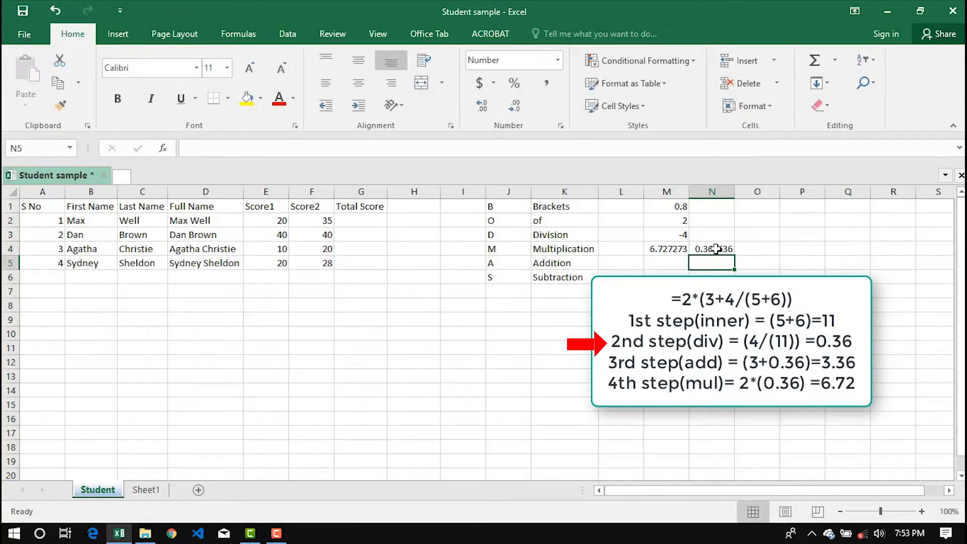
pyautogui.click(715, 249)
# Enter the addition step of the M4 formula in cell O4 as =3+N4.
pyautogui.click(680, 250)
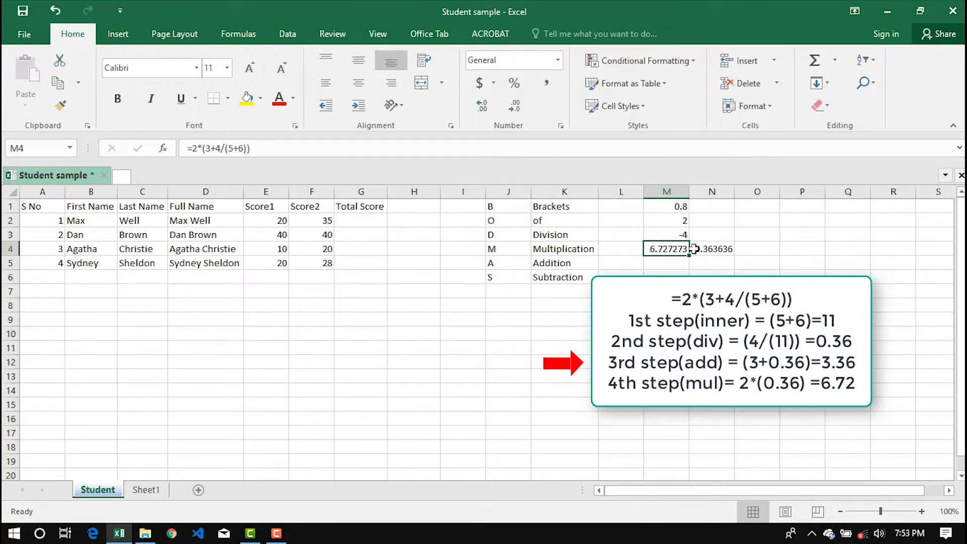
pyautogui.click(751, 251)
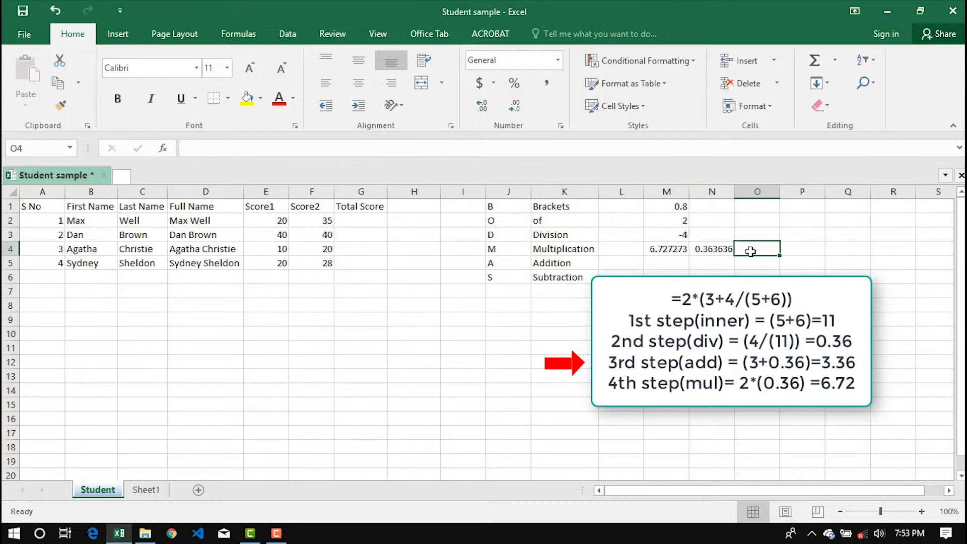
pyautogui.write('=3+')
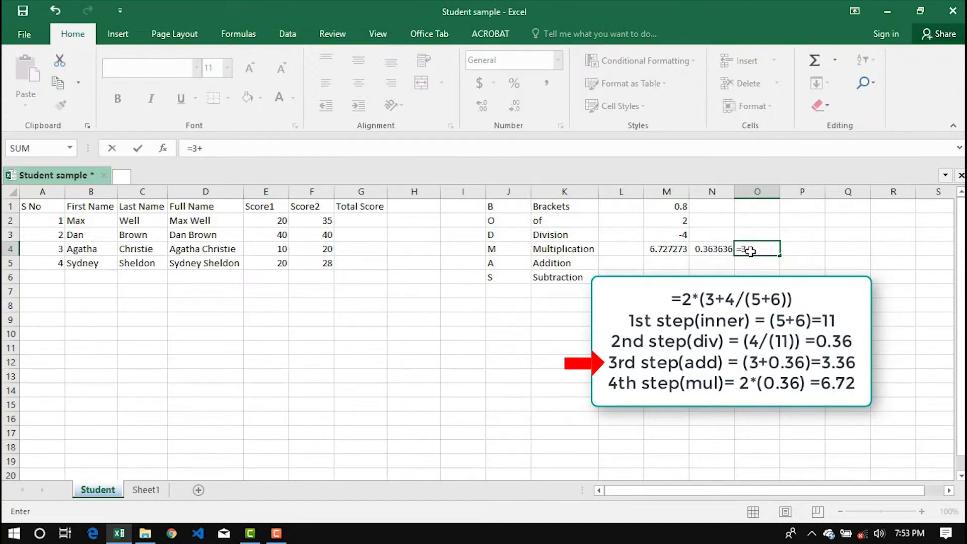
pyautogui.press('BackSpace')
pyautogui.press('BackSpace')
pyautogui.write('3')
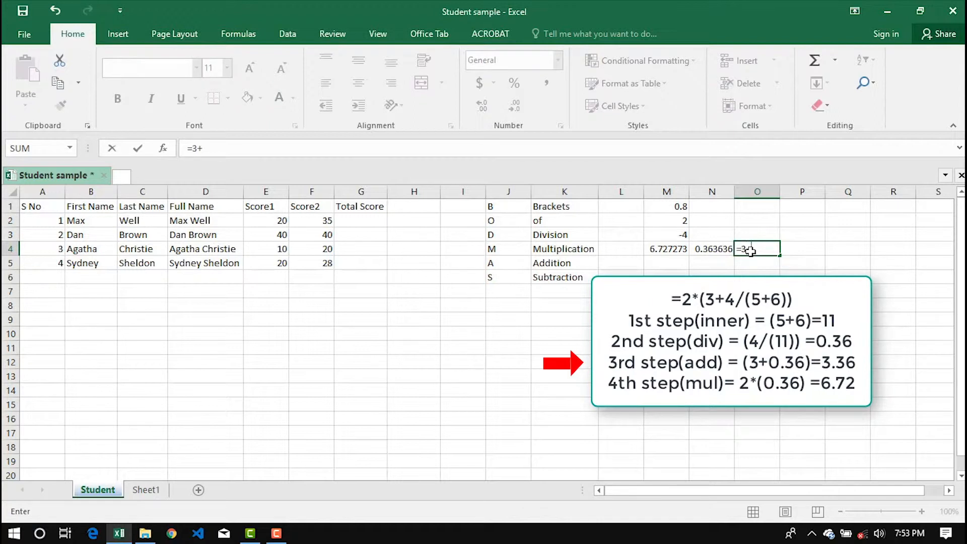
pyautogui.click(708, 249)
pyautogui.press('Return')
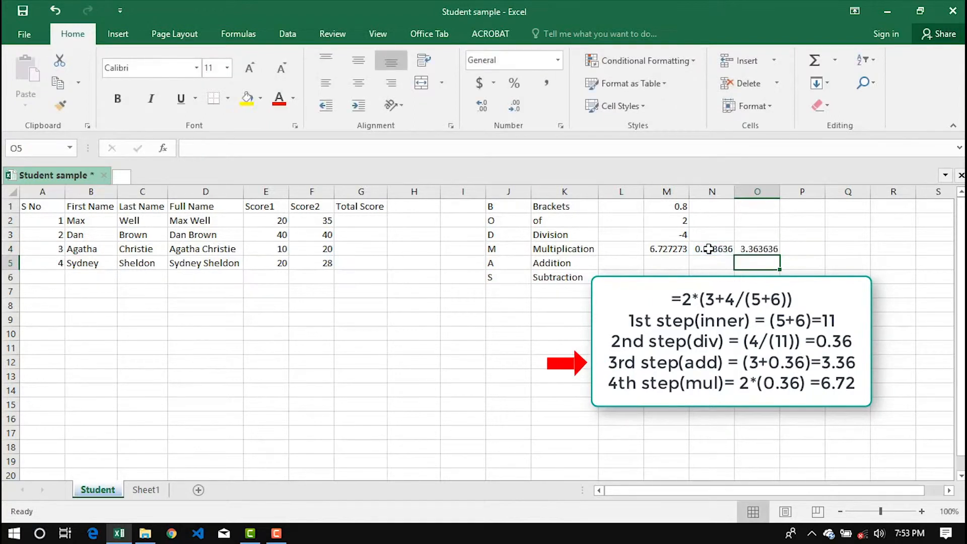
pyautogui.click(759, 248)
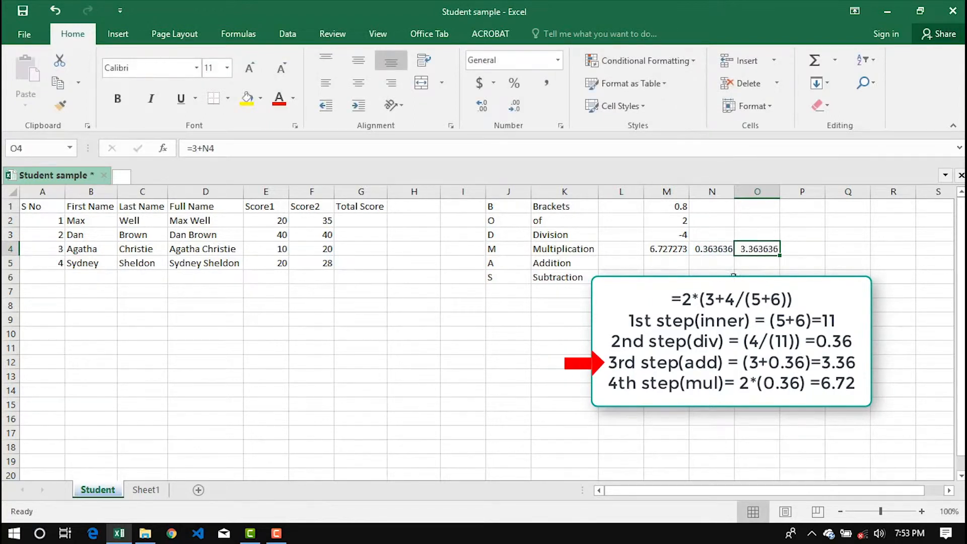
# Review the formula in M4 and enter its multiplication step, =2*O4, in cell P4.
pyautogui.click(666, 250)
pyautogui.click(345, 147)
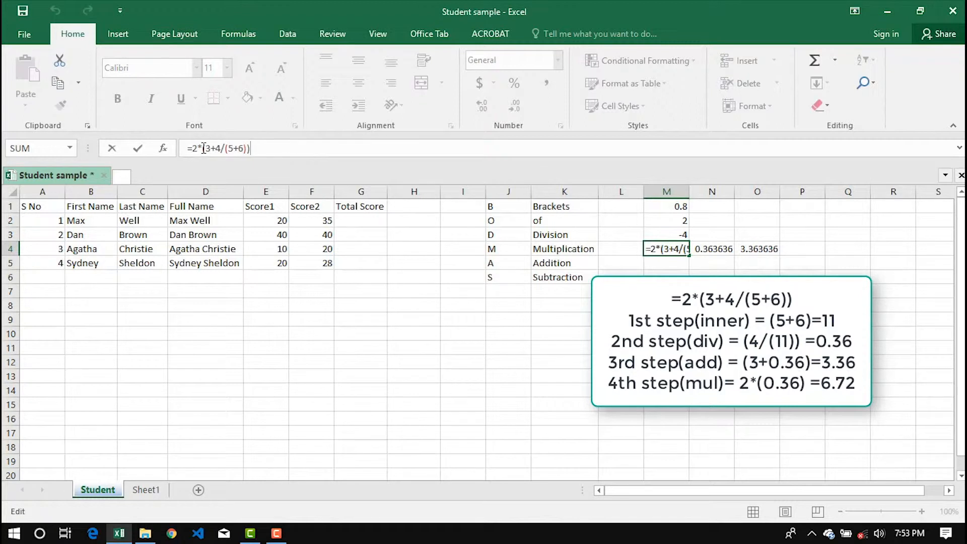
pyautogui.hotkey('ctrl', 'Return')
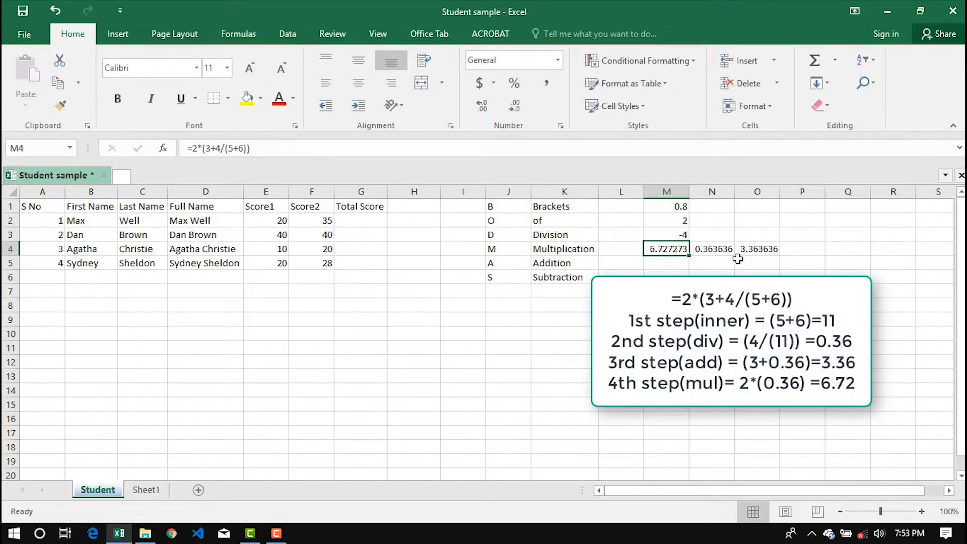
pyautogui.click(303, 149)
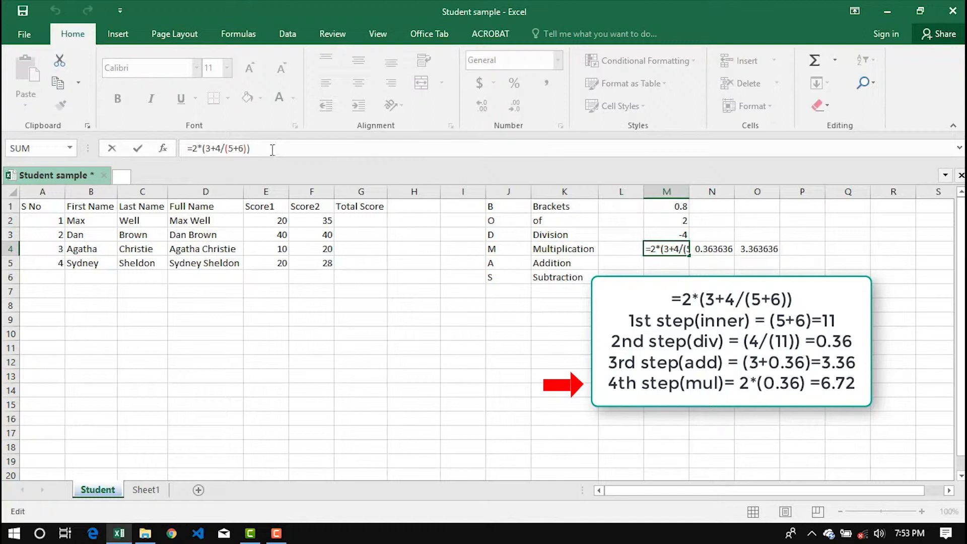
pyautogui.click(798, 249)
pyautogui.write('=')
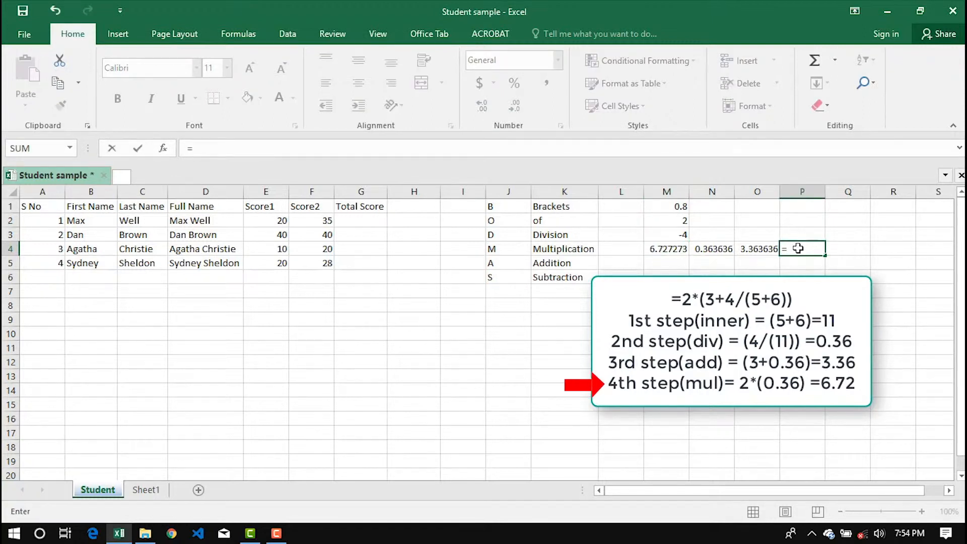
pyautogui.write('2*')
pyautogui.click(752, 246)
pyautogui.press('Return')
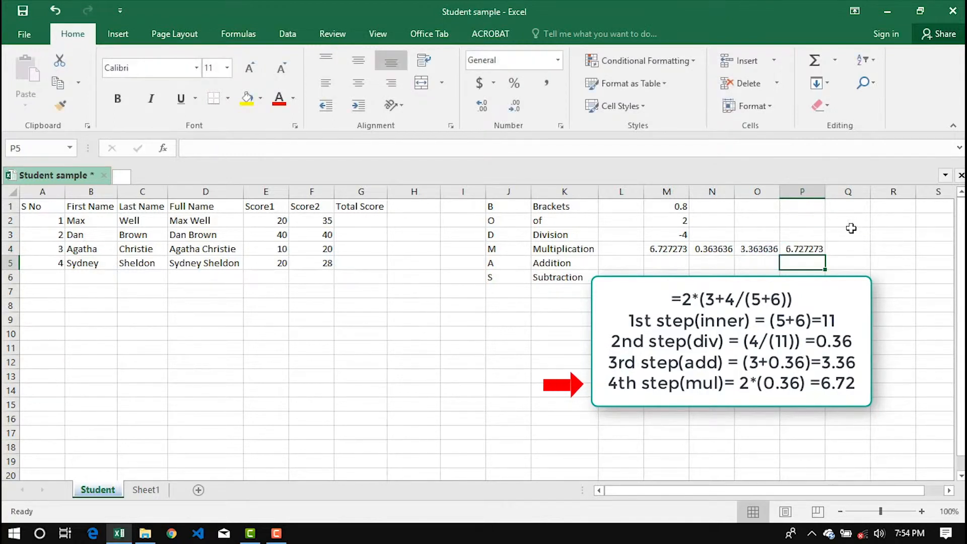
pyautogui.click(806, 247)
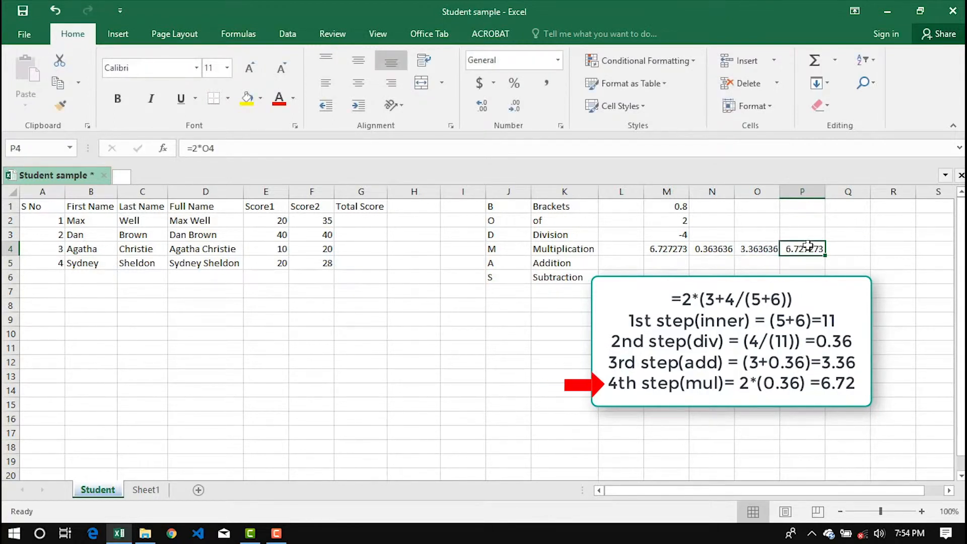
# Clear the intermediate calculations from the range N3:P5.
pyautogui.click(668, 248)
pyautogui.moveTo(712, 240); pyautogui.dragTo(815, 267)
pyautogui.press('Delete')
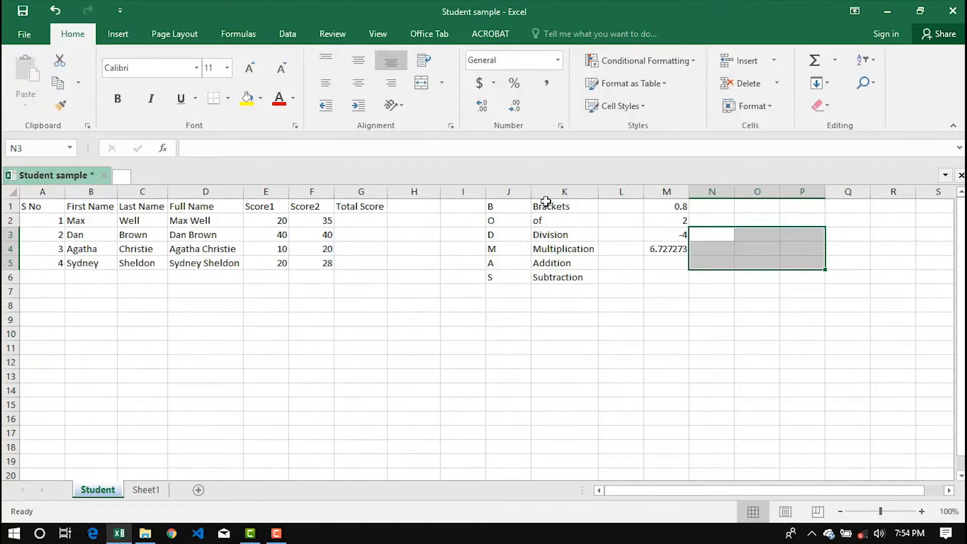
# Calculate the first student's total score by entering =SUM(E2:F2) in cell G2.
pyautogui.click(374, 225)
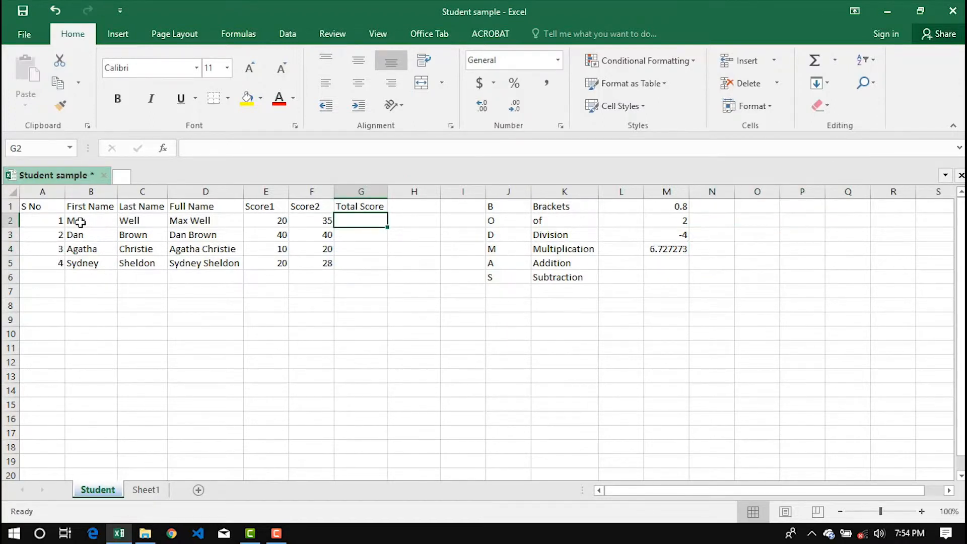
pyautogui.moveTo(80, 222); pyautogui.dragTo(131, 222)
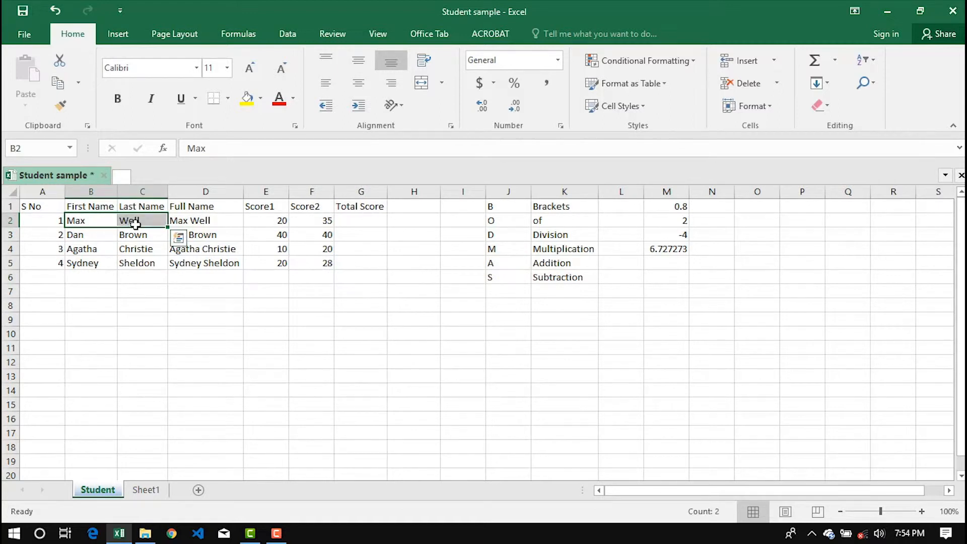
pyautogui.click(258, 218)
pyautogui.click(330, 219)
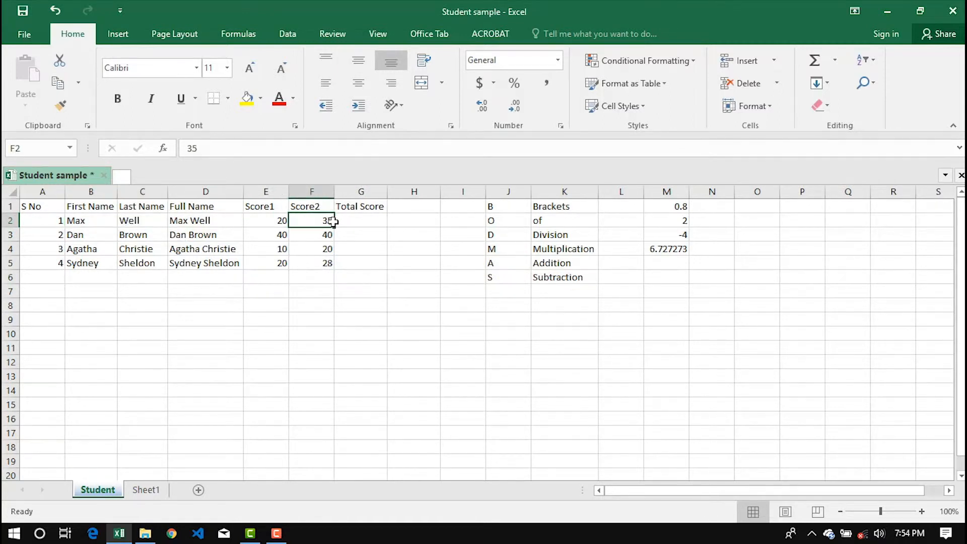
pyautogui.click(355, 220)
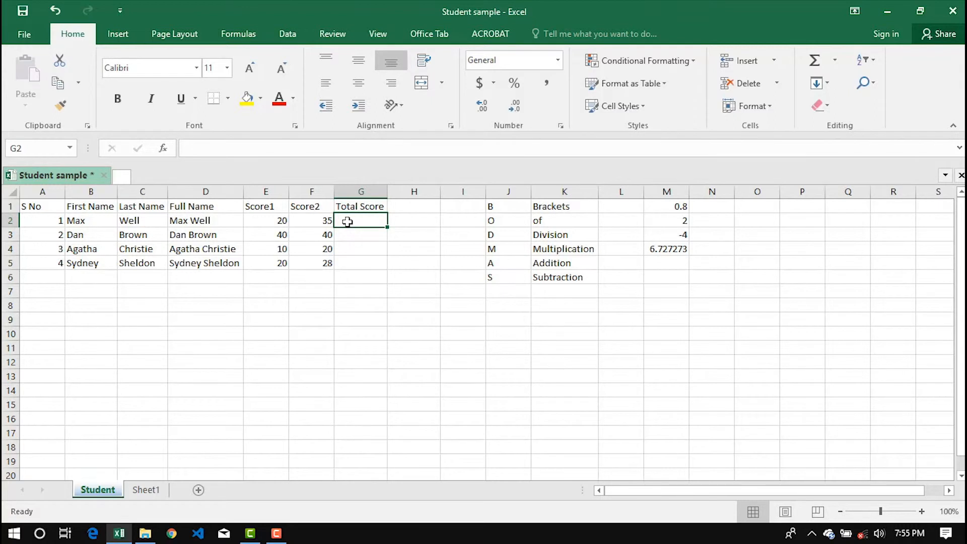
pyautogui.write('=')
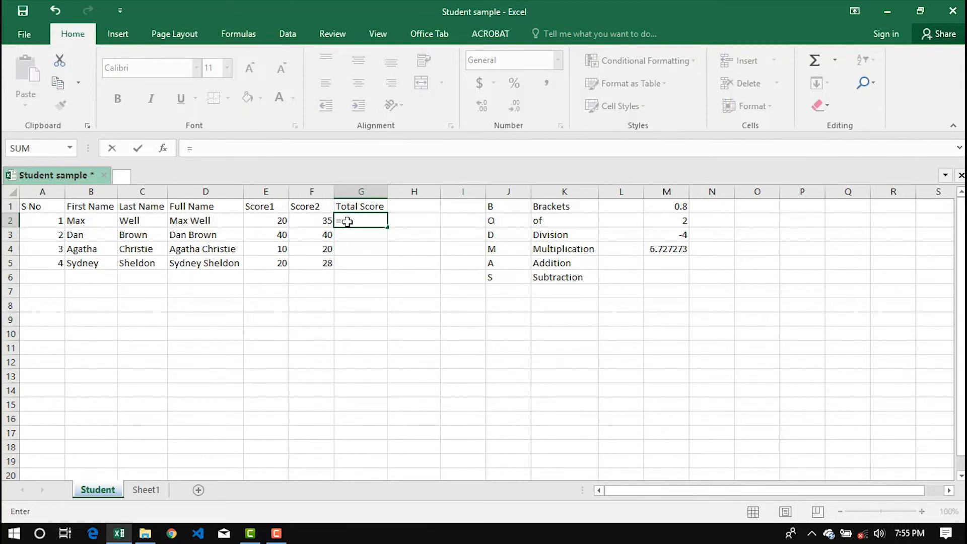
pyautogui.write('sum')
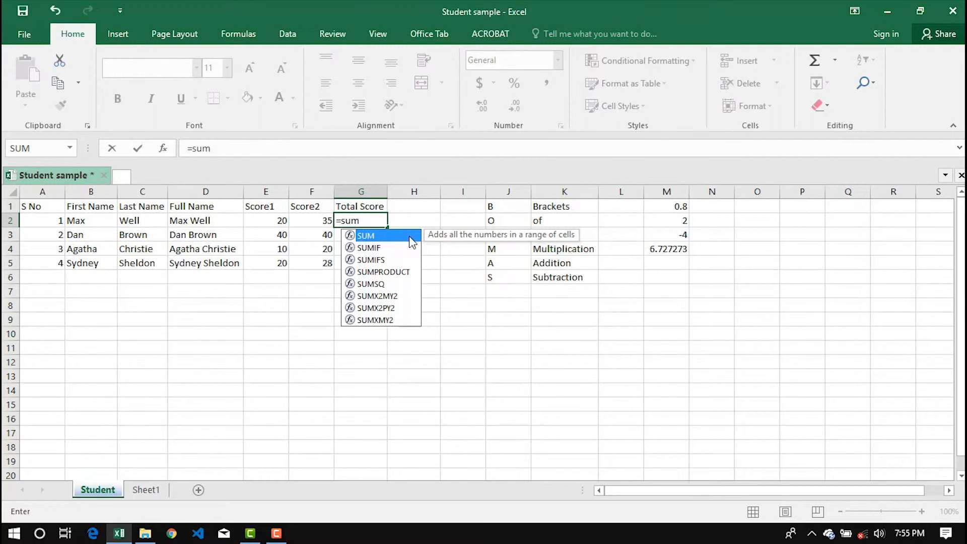
pyautogui.doubleClick(375, 236)
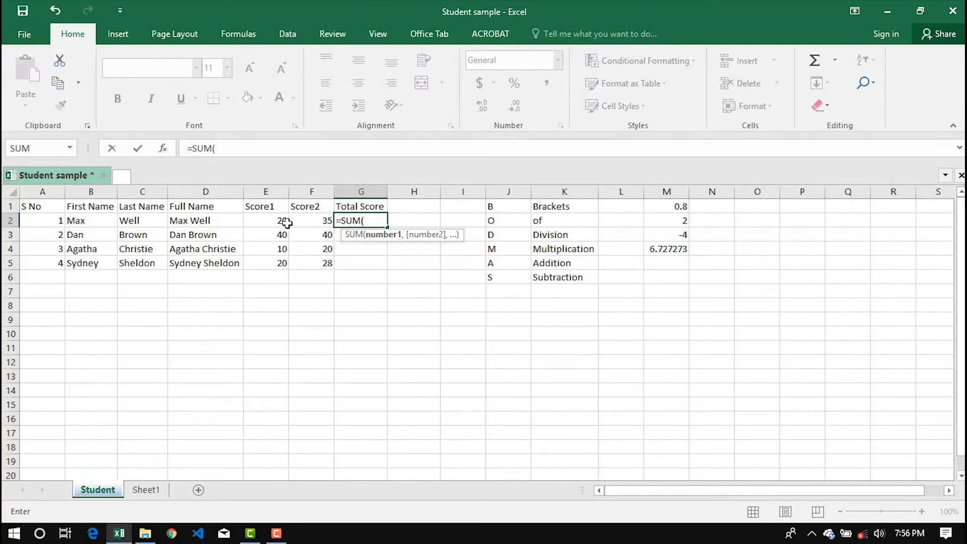
pyautogui.moveTo(270, 223); pyautogui.dragTo(296, 222)
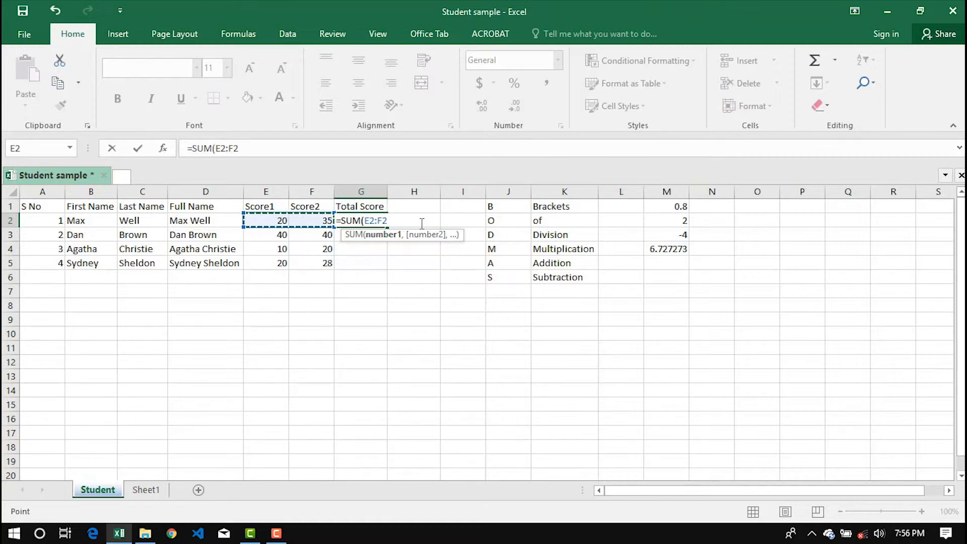
pyautogui.write(')')
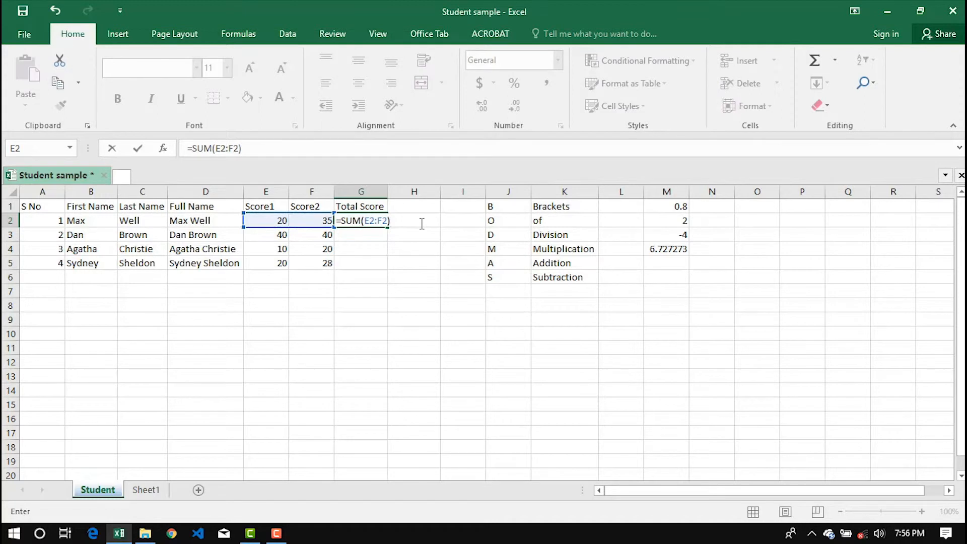
pyautogui.press('Return')
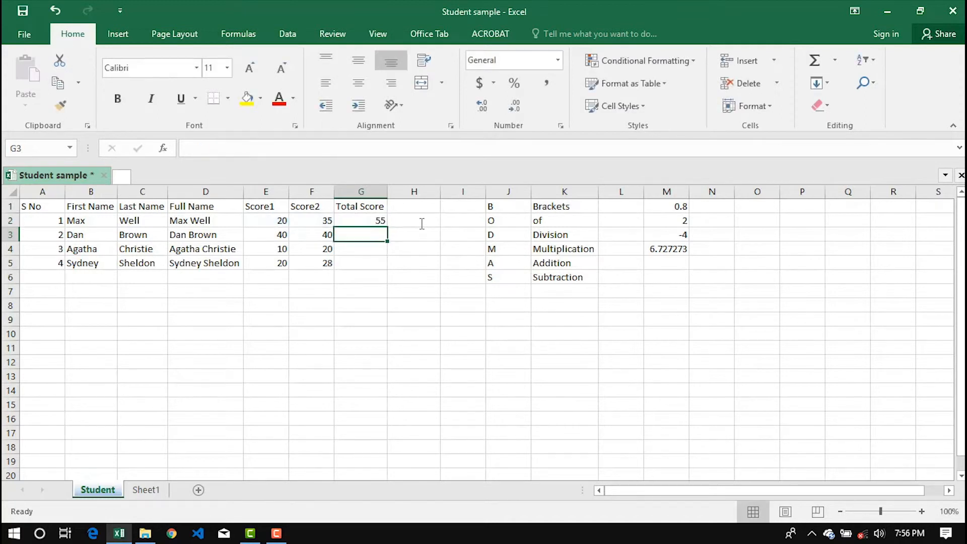
# Fill the SUM formula from G2 down through G5 and check the copied formula in G5.
pyautogui.click(371, 222)
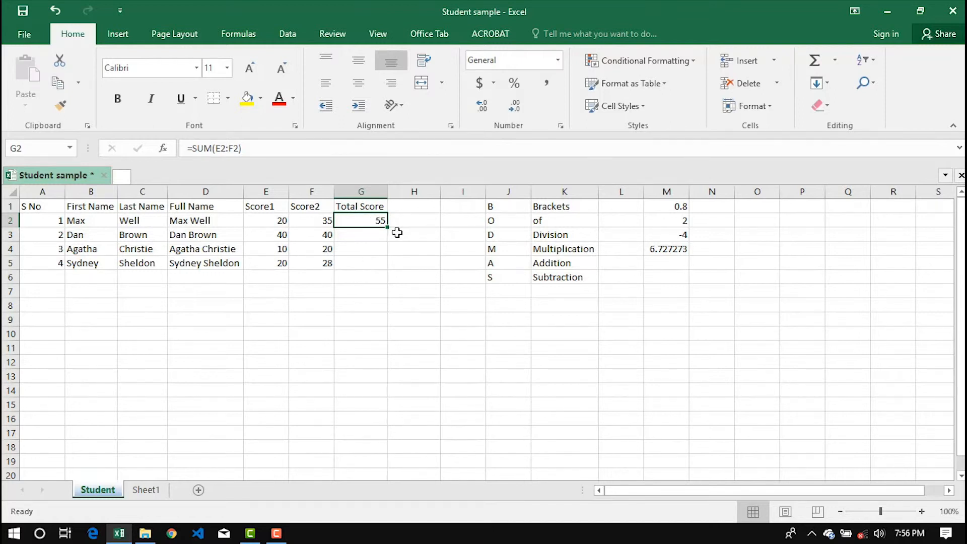
pyautogui.moveTo(388, 228); pyautogui.dragTo(389, 269)
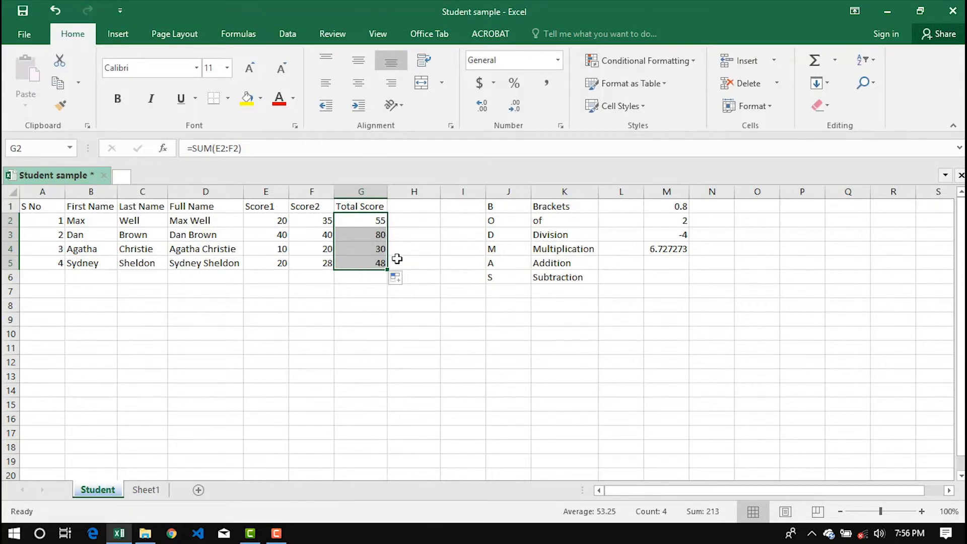
pyautogui.click(370, 262)
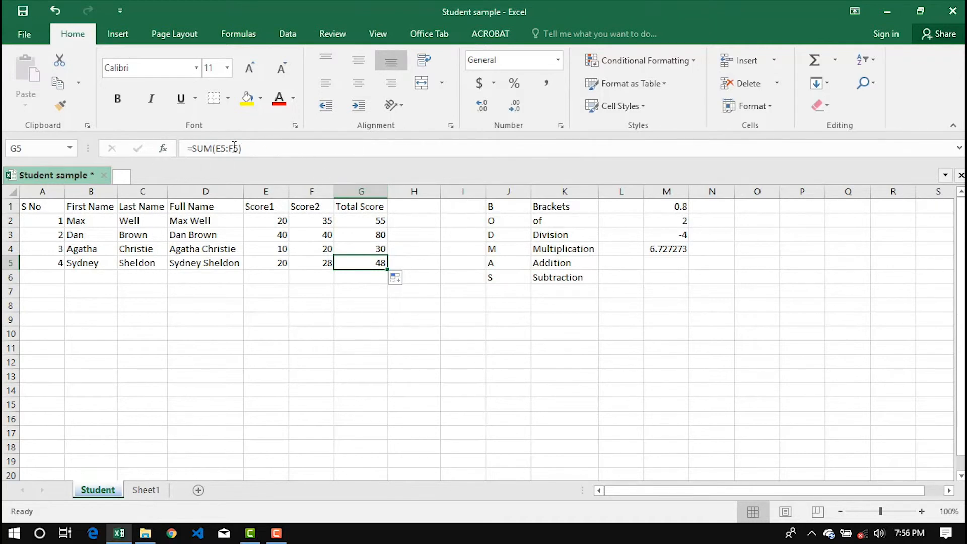
pyautogui.click(252, 151)
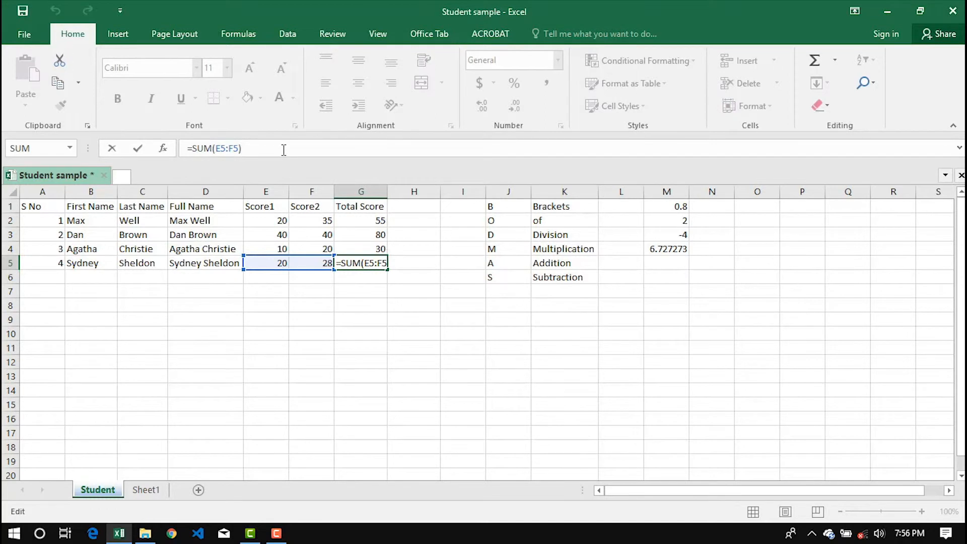
pyautogui.hotkey('ctrl', 'Return')
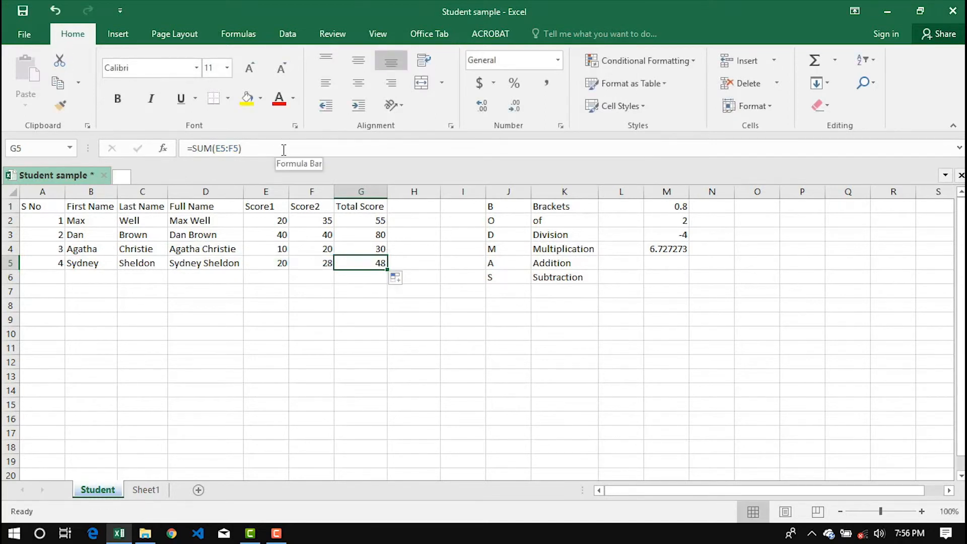
# Clear the total scores in G2:G5 and enter =AVERAGE(E2:F2) in cell G2.
pyautogui.moveTo(356, 221); pyautogui.dragTo(362, 260)
pyautogui.press('Delete')
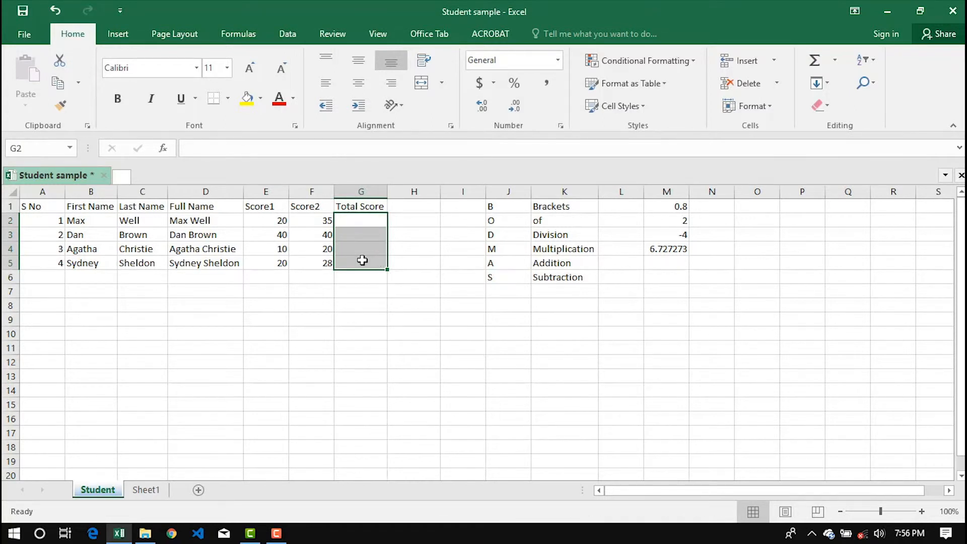
pyautogui.click(352, 217)
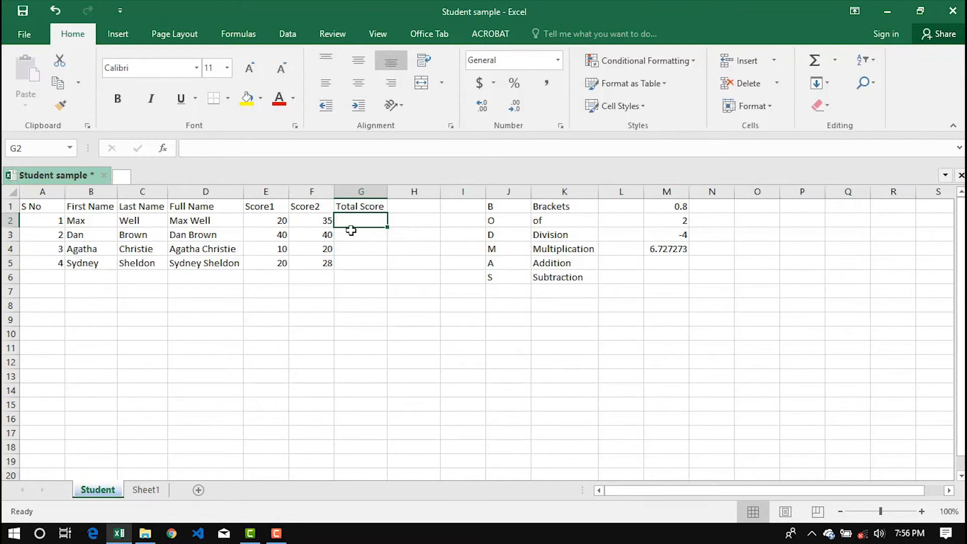
pyautogui.write('=')
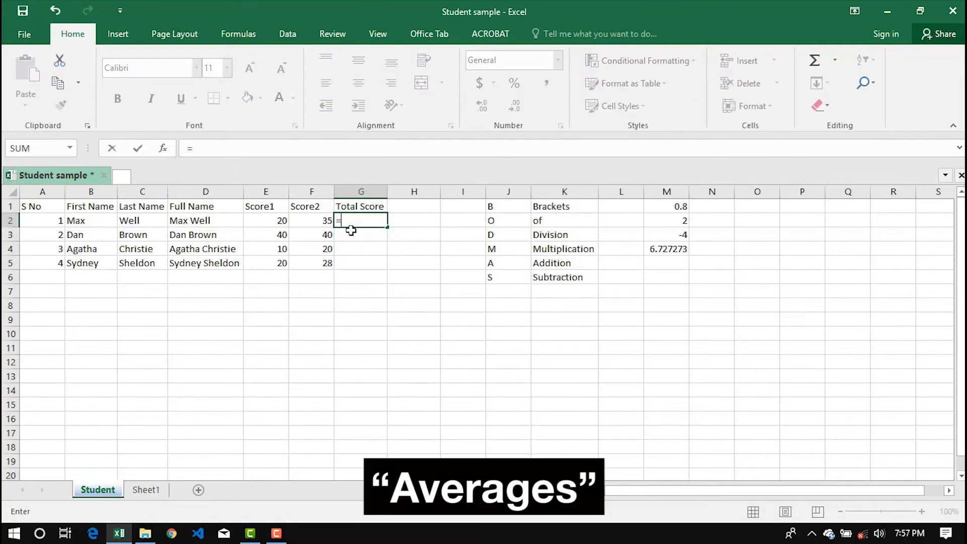
pyautogui.write('aver')
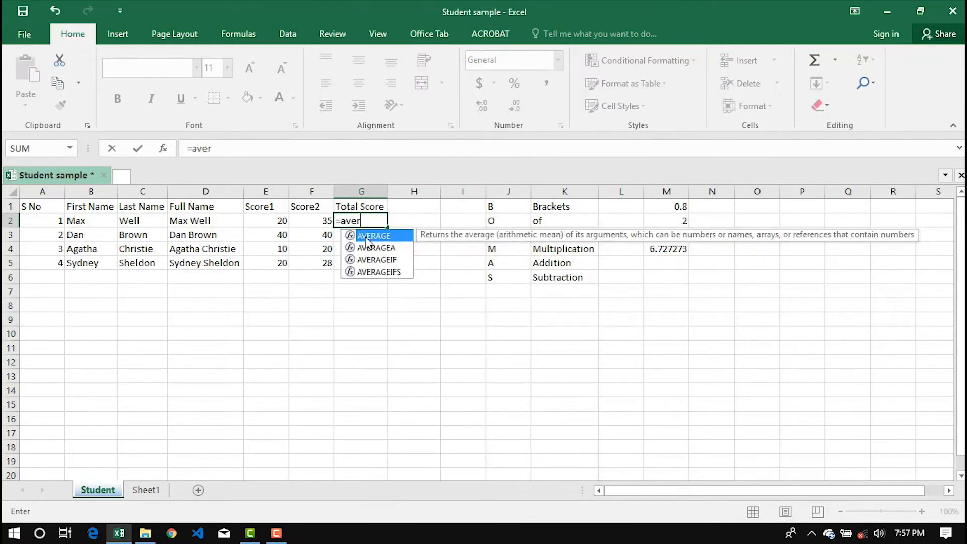
pyautogui.doubleClick(367, 239)
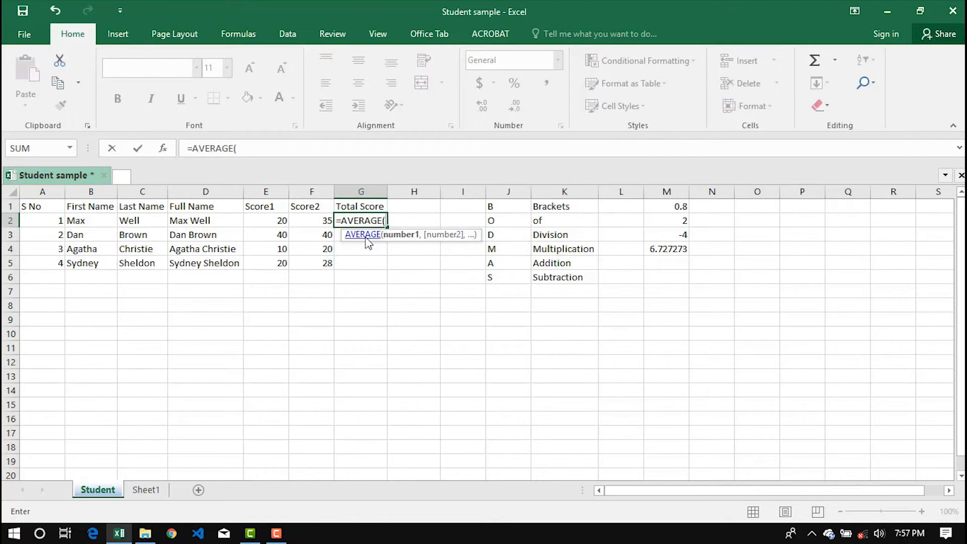
pyautogui.moveTo(265, 222); pyautogui.dragTo(300, 224)
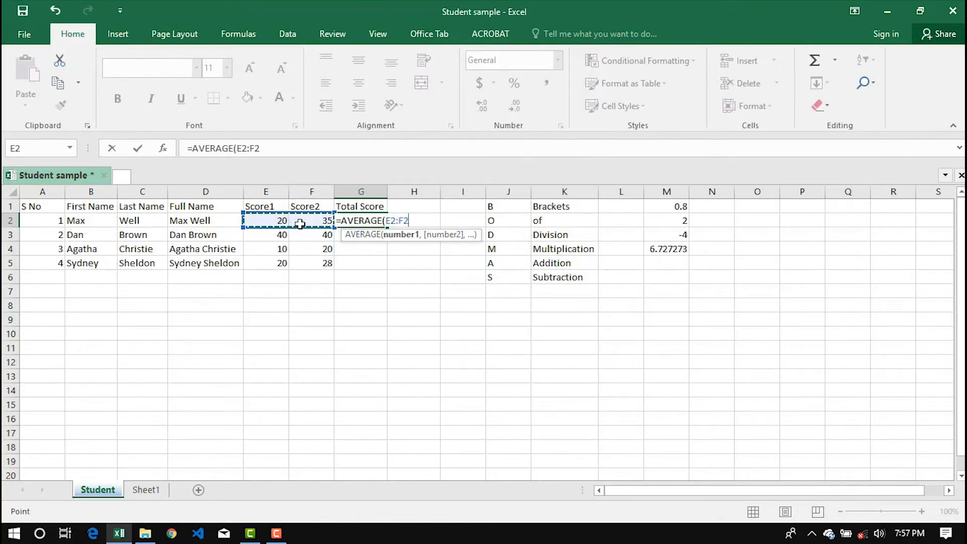
pyautogui.write(')')
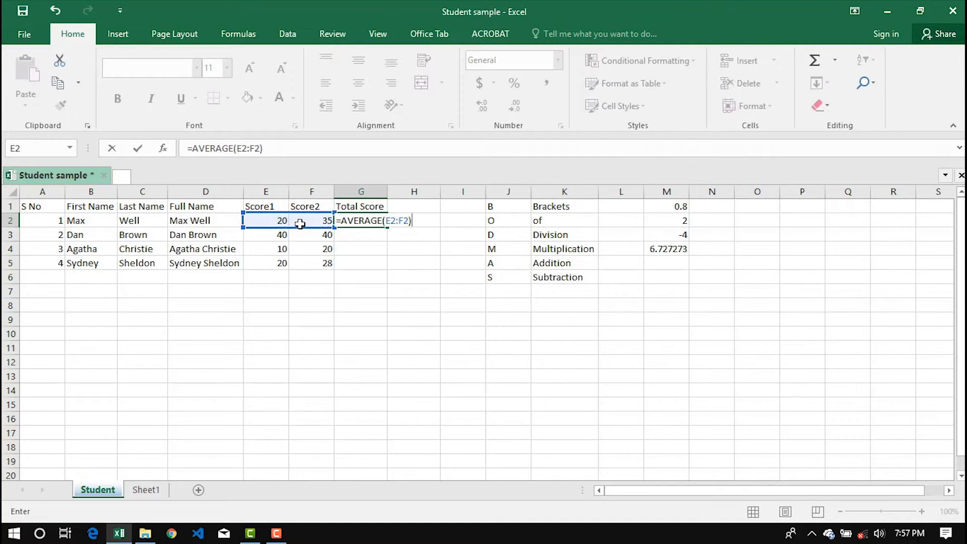
pyautogui.press('Return')
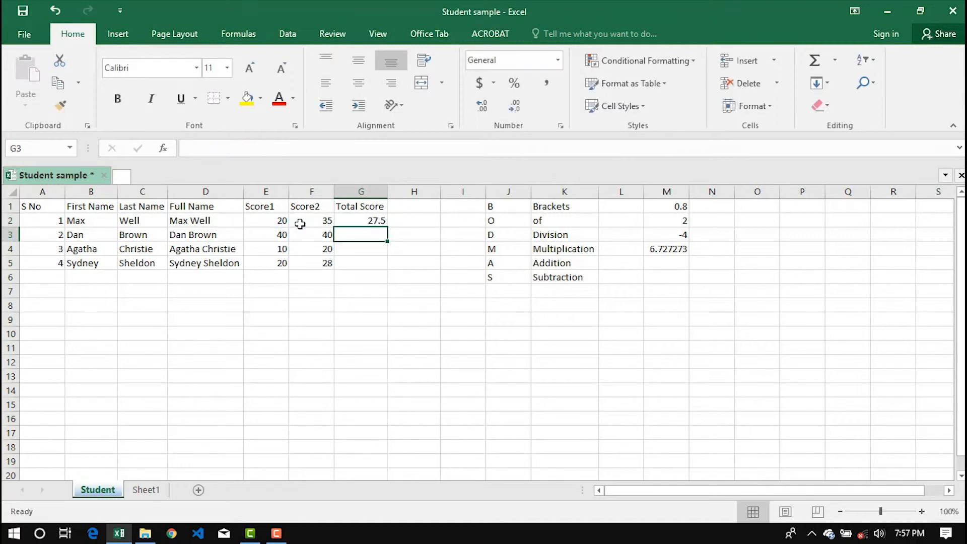
# Clear the average from G2 and open the Insert Function dialog for that cell with the Math & Trig category selected.
pyautogui.click(348, 220)
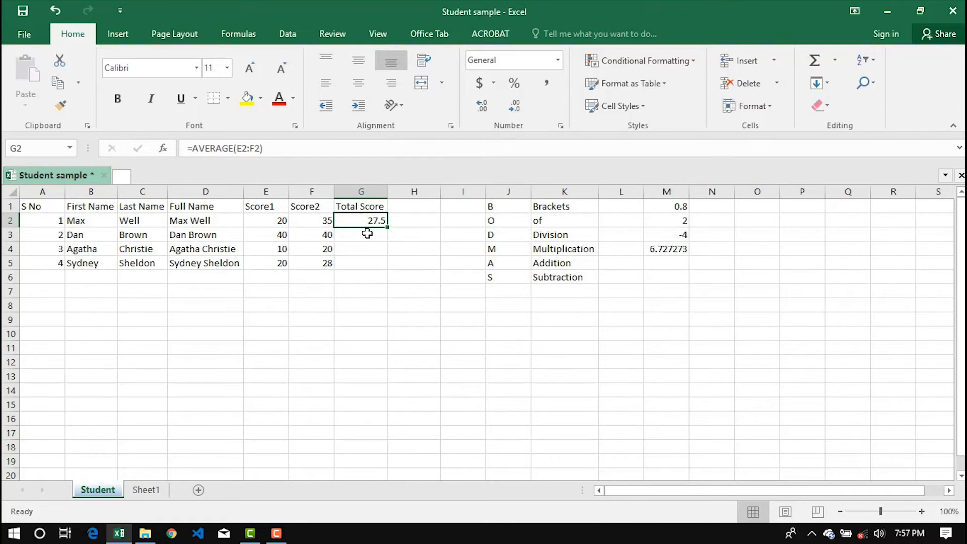
pyautogui.press('Delete')
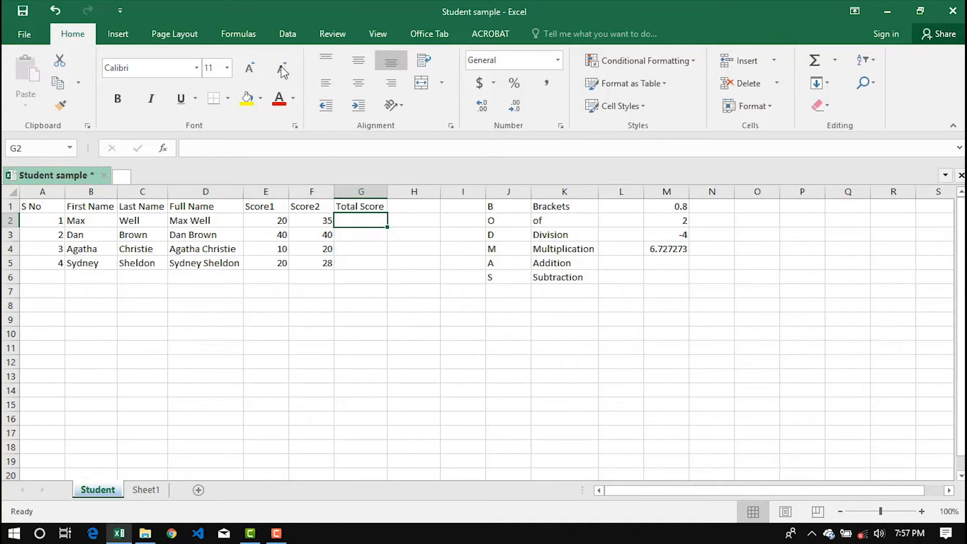
pyautogui.click(235, 39)
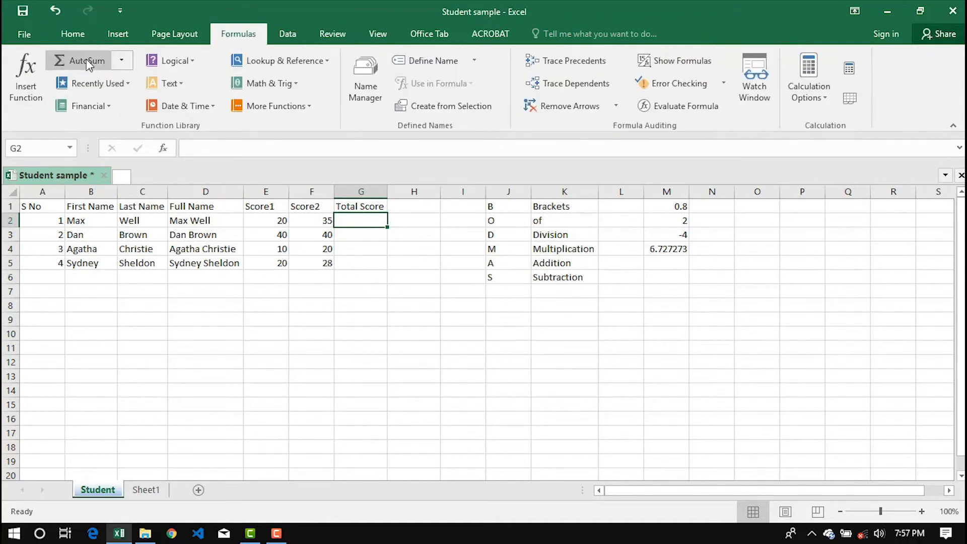
pyautogui.click(122, 61)
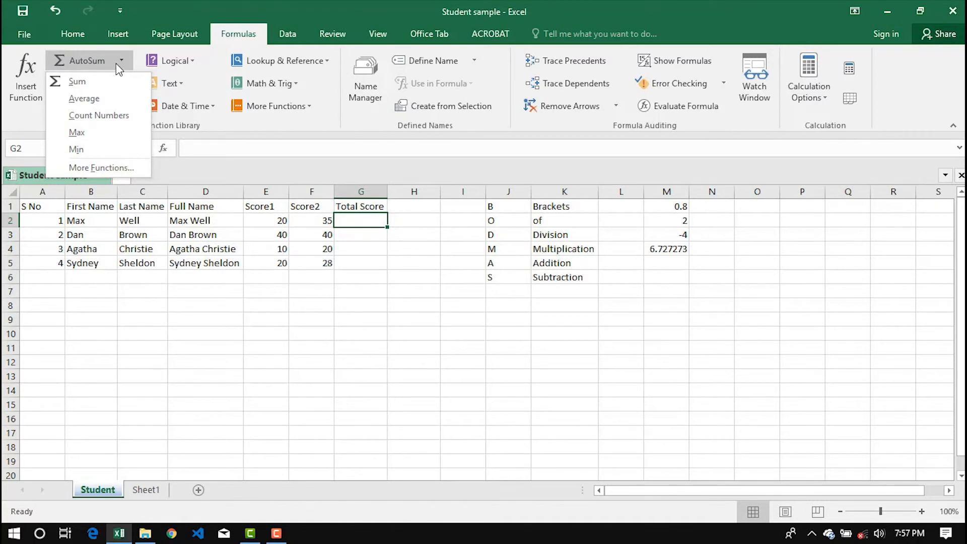
pyautogui.click(109, 168)
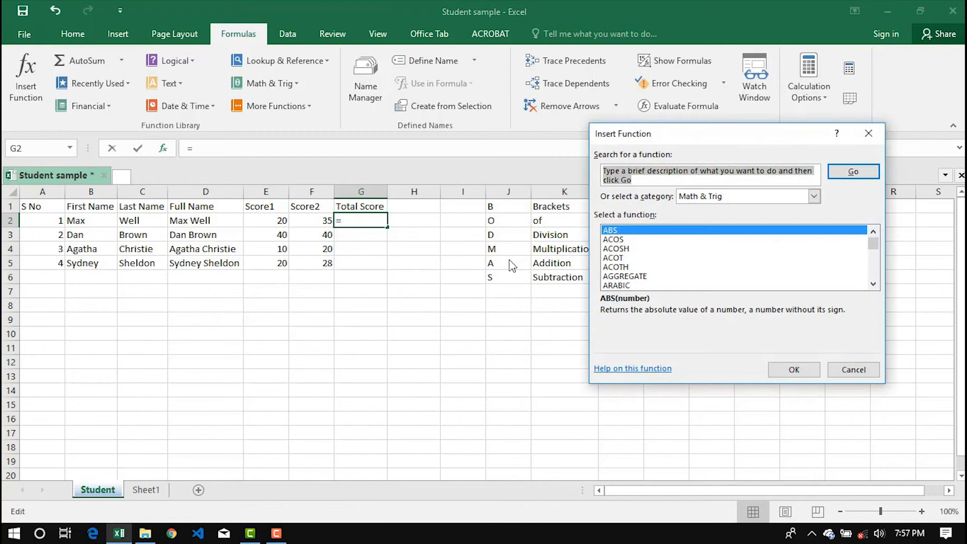
pyautogui.moveTo(874, 246)
pyautogui.mouseDown()
pyautogui.moveTo(876, 280)
pyautogui.moveTo(879, 239)
pyautogui.mouseUp()
pyautogui.click(815, 195)
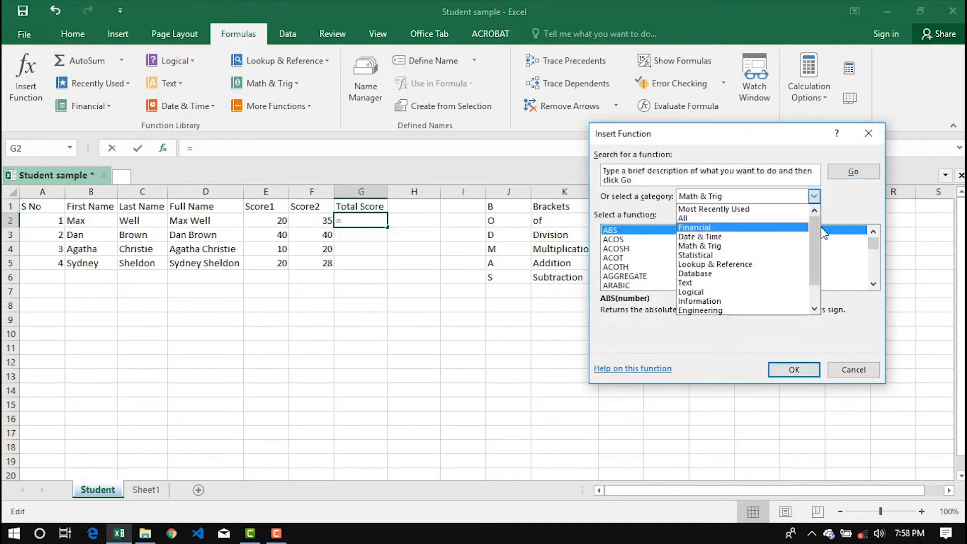
pyautogui.moveTo(814, 226); pyautogui.dragTo(813, 207)
pyautogui.click(717, 245)
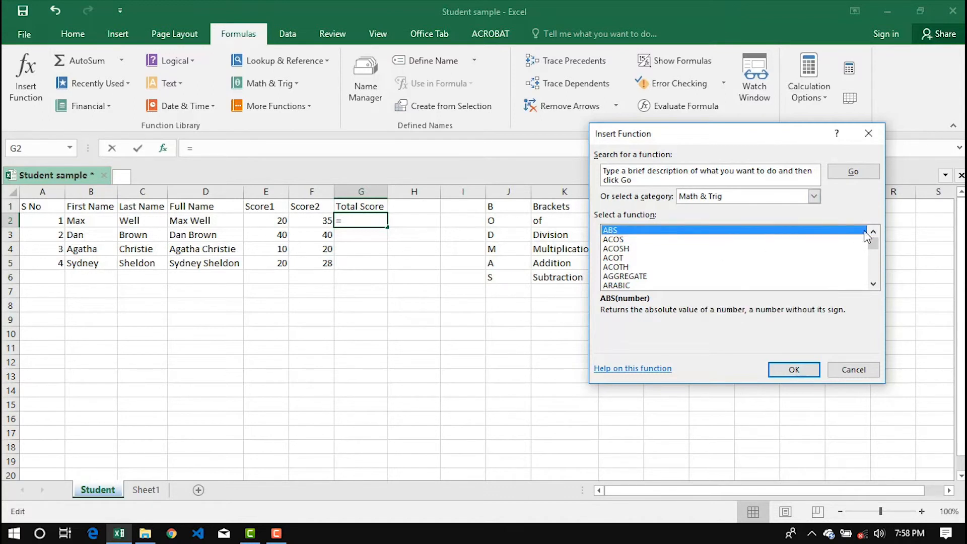
# Find SUM in the Math & Trig function list and insert it in G2 with E2:F2 as Number1.
pyautogui.moveTo(873, 242); pyautogui.dragTo(874, 245)
pyautogui.click(874, 284)
pyautogui.click(874, 284)
pyautogui.click(874, 284)
pyautogui.click(874, 284)
pyautogui.click(874, 284)
pyautogui.click(874, 285)
pyautogui.click(873, 284)
pyautogui.click(874, 284)
pyautogui.click(874, 284)
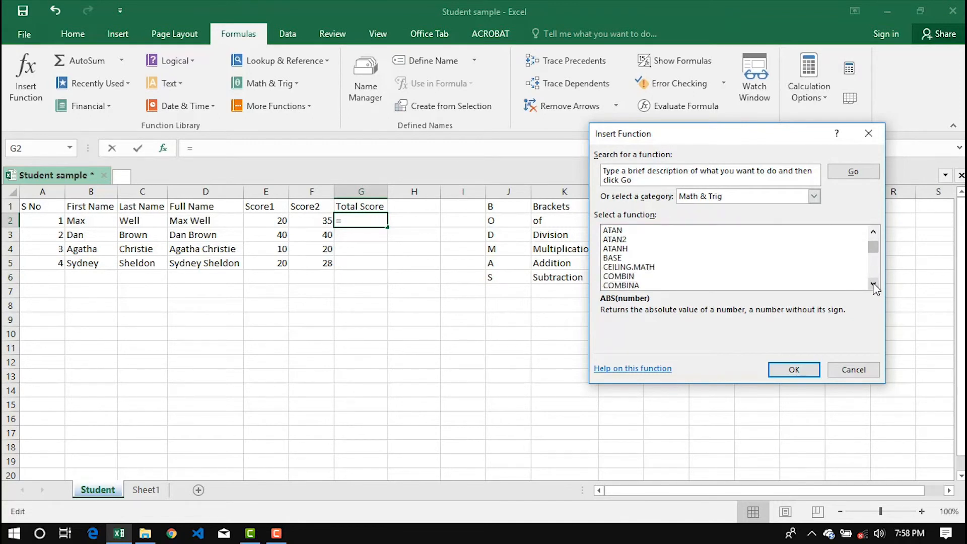
pyautogui.click(873, 284)
pyautogui.click(874, 284)
pyautogui.click(874, 284)
pyautogui.click(874, 284)
pyautogui.moveTo(874, 249)
pyautogui.mouseDown()
pyautogui.moveTo(876, 278)
pyautogui.moveTo(876, 265)
pyautogui.mouseUp()
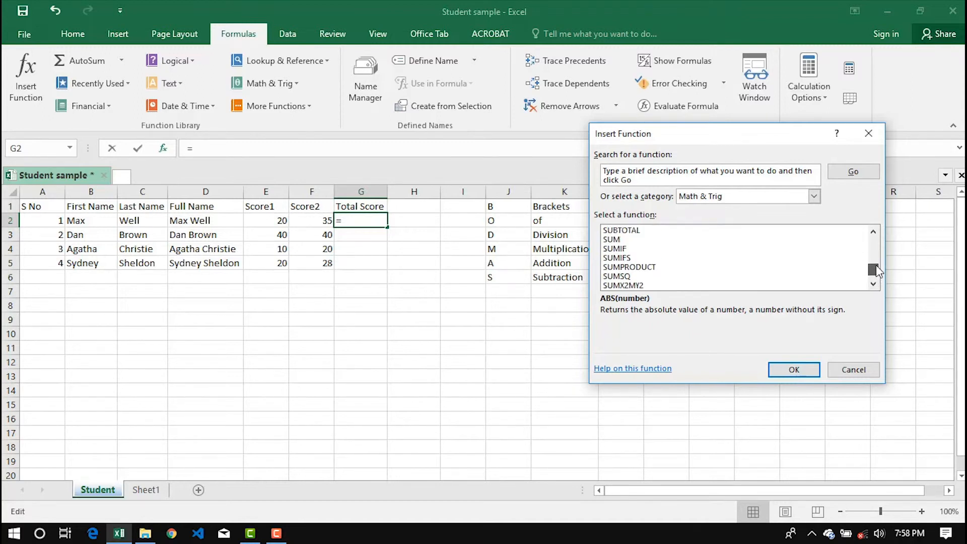
pyautogui.doubleClick(622, 240)
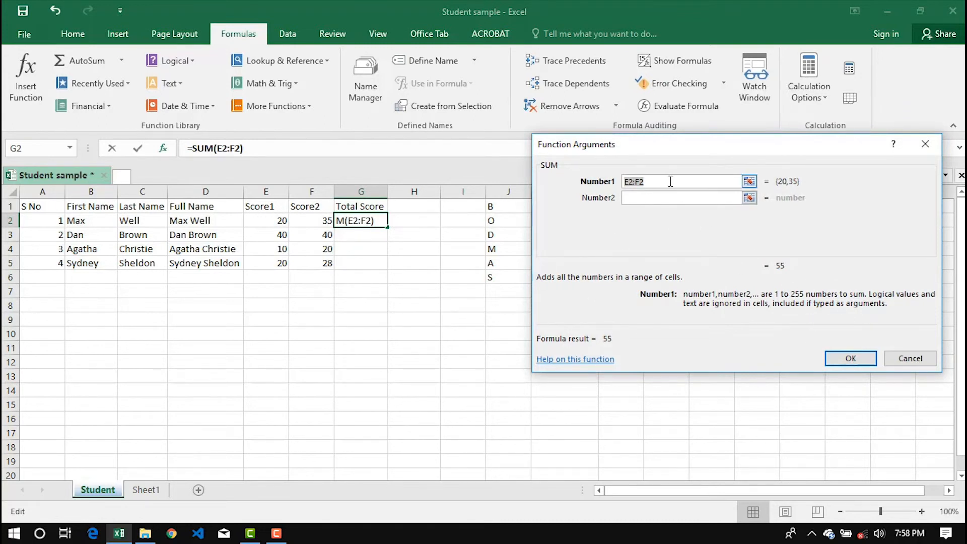
pyautogui.click(841, 360)
# Review the inserted SUM formula in G2 and clear the cell.
pyautogui.click(289, 149)
pyautogui.press('Escape')
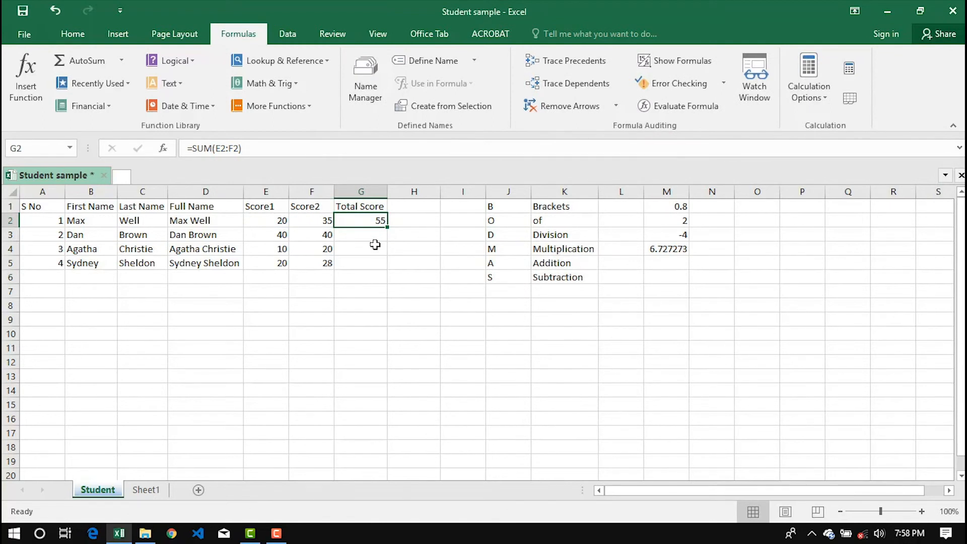
pyautogui.press('Delete')
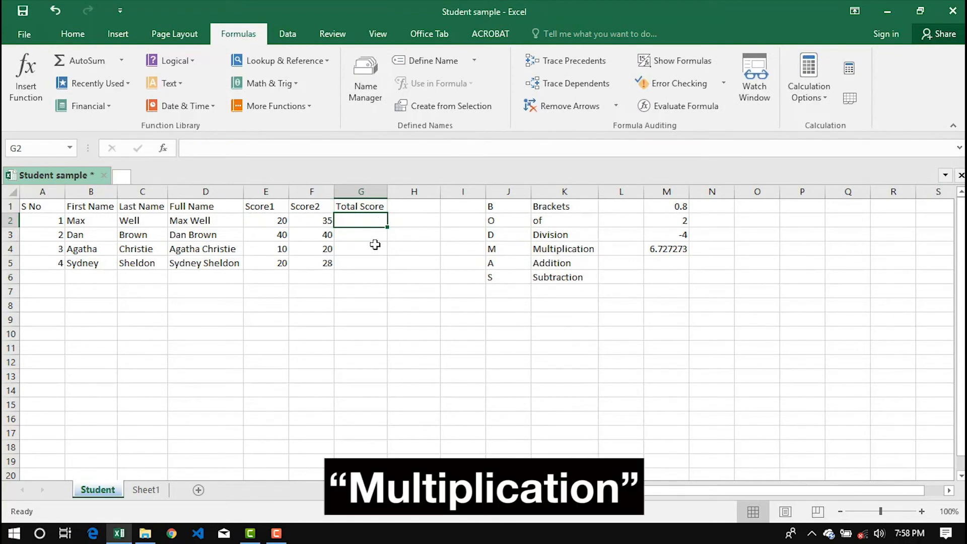
# Multiply the first student's two scores by entering =E2*F2 in cell G2, check the result and clear the cell.
pyautogui.write('=')
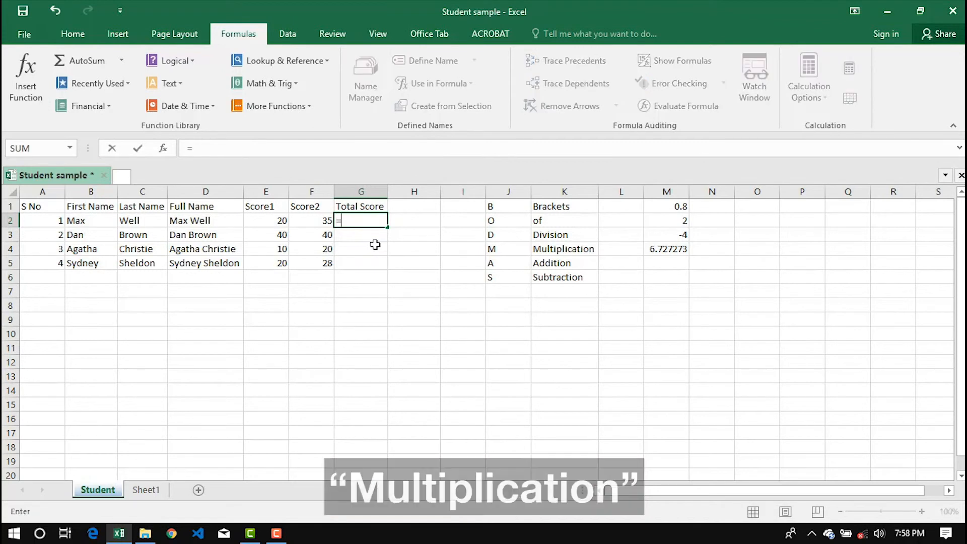
pyautogui.click(268, 220)
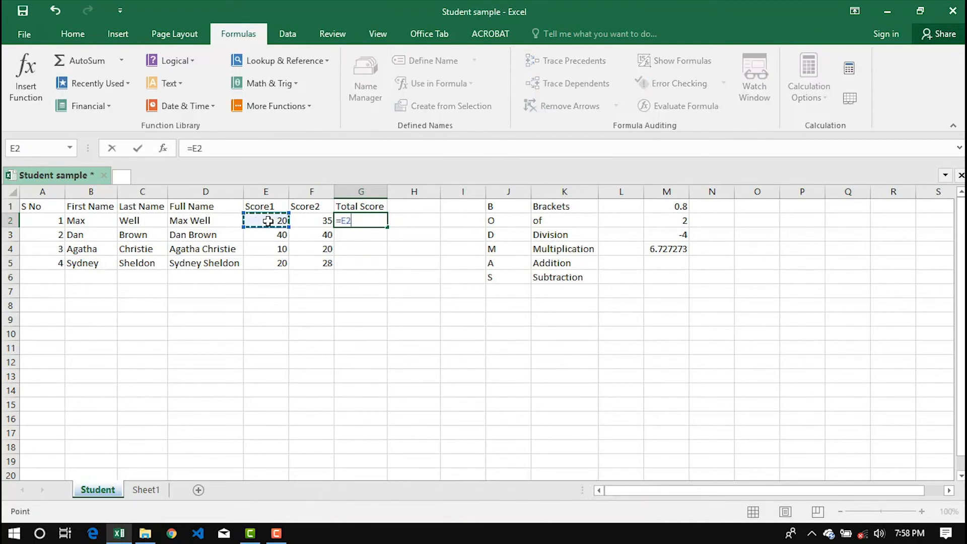
pyautogui.write('*')
pyautogui.click(311, 222)
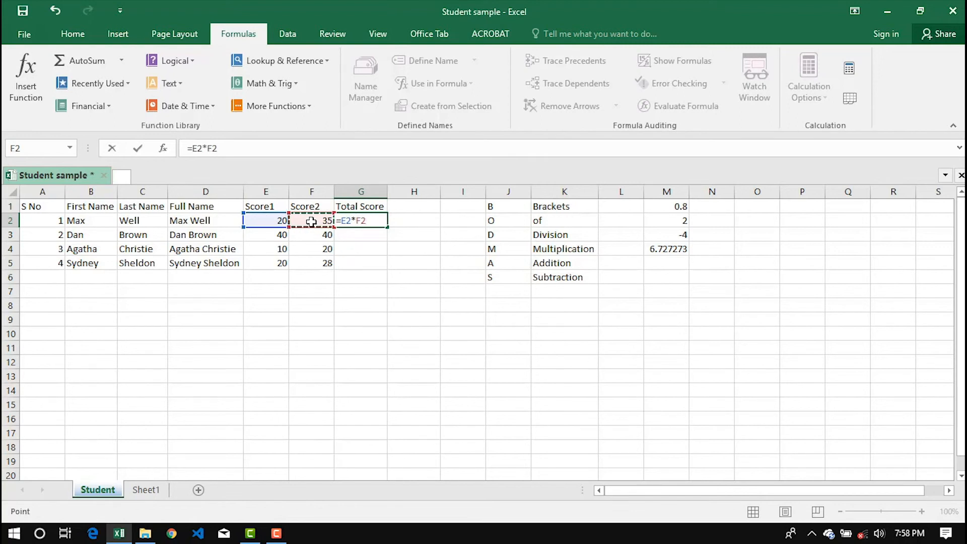
pyautogui.press('Return')
pyautogui.click(371, 219)
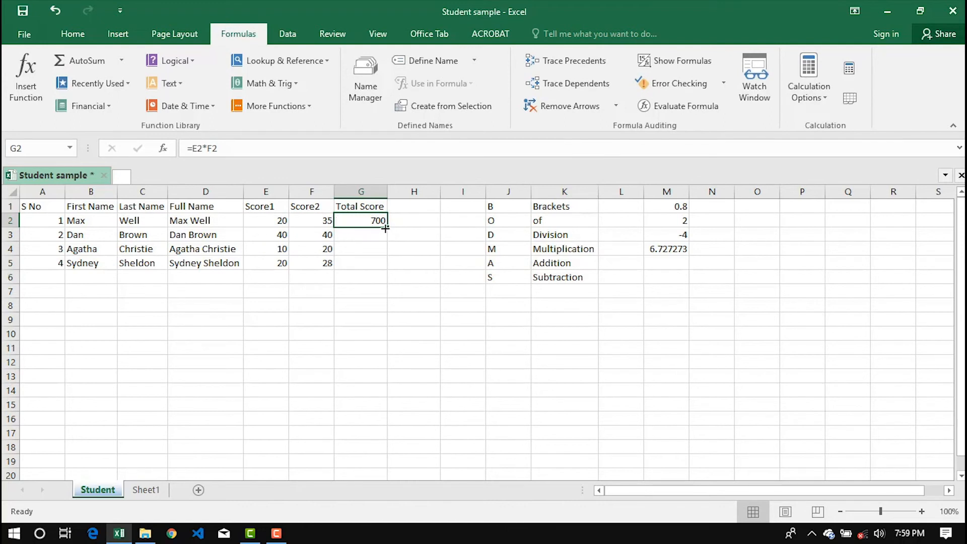
pyautogui.press('Delete')
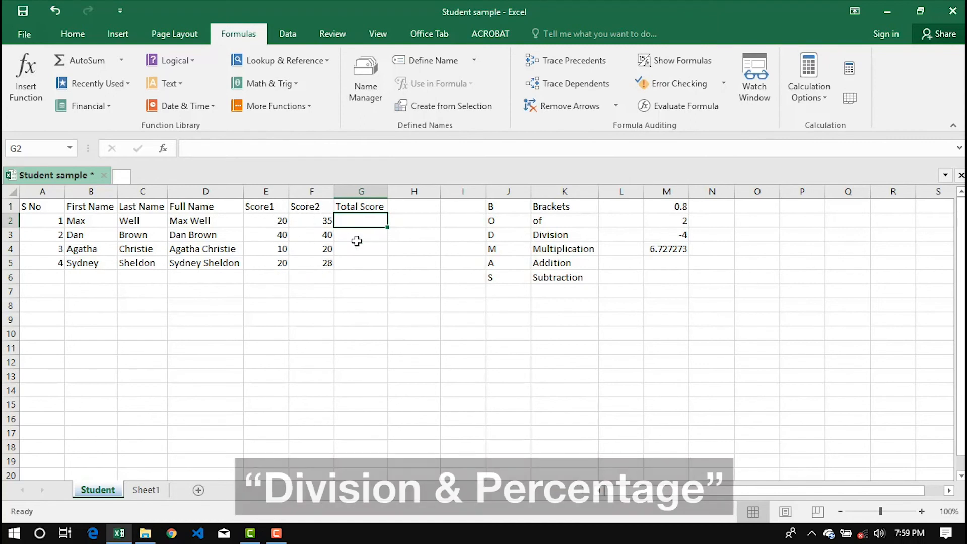
# Enter =SUM(E2:F2)/100 in cell G2 to divide the first student's summed scores by 100.
pyautogui.write('=')
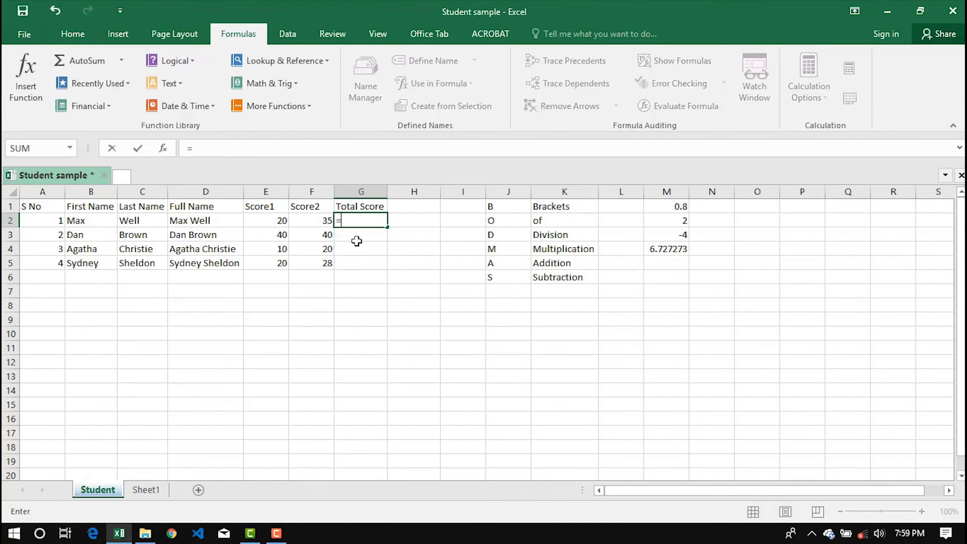
pyautogui.write('sum')
pyautogui.press('Tab')
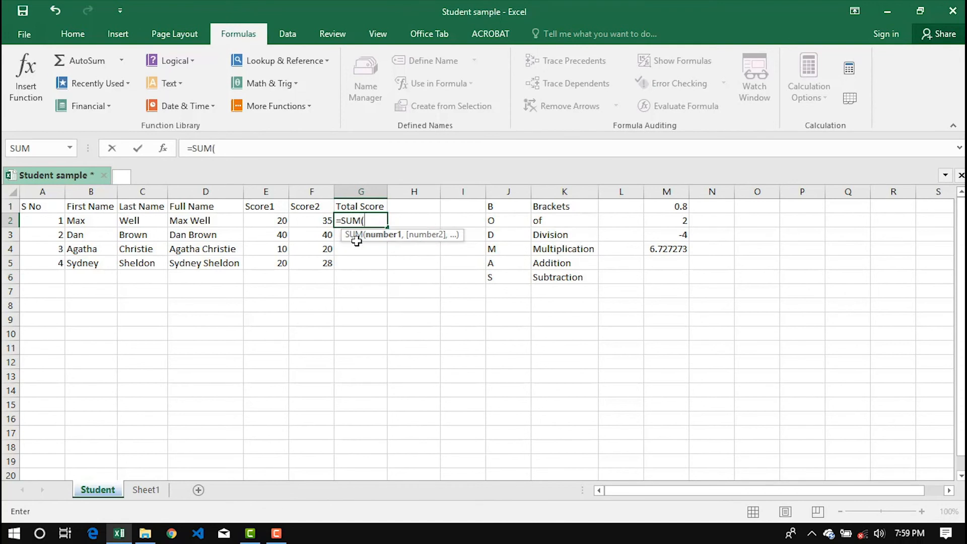
pyautogui.moveTo(268, 223); pyautogui.dragTo(302, 220)
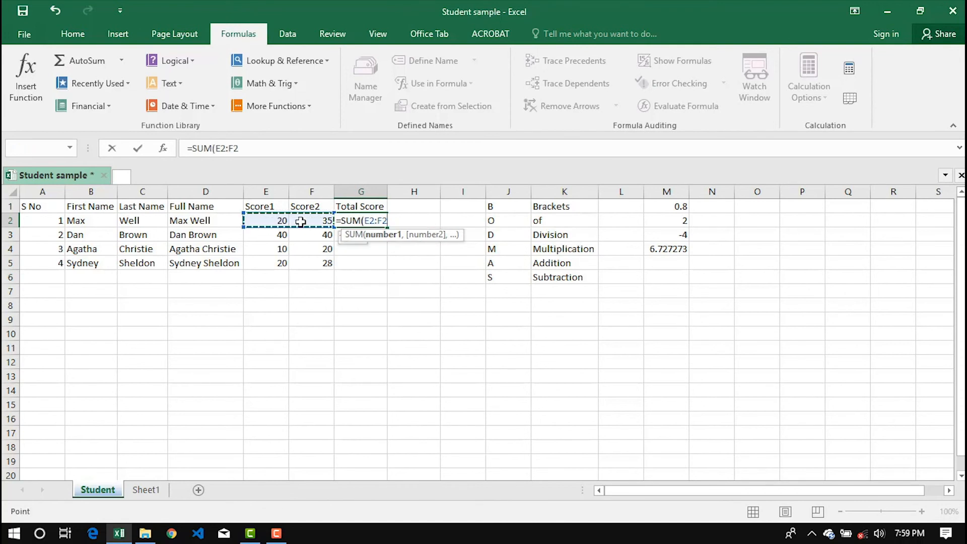
pyautogui.write(')')
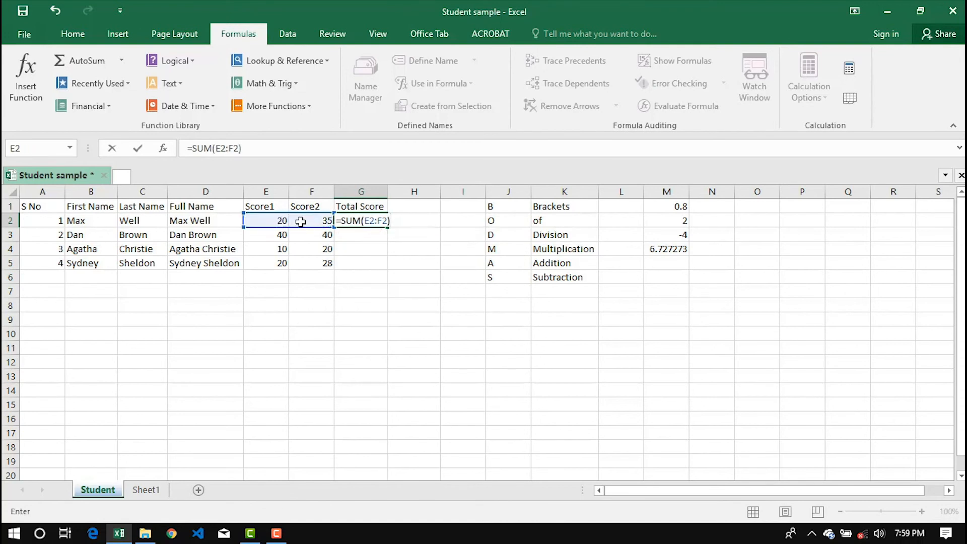
pyautogui.write('/100')
pyautogui.press('Return')
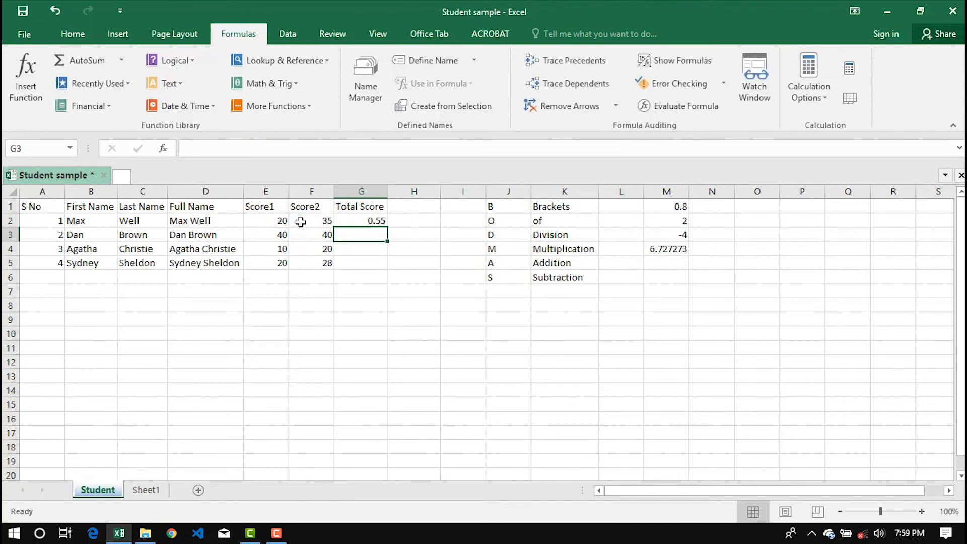
# Format cell G2 as a percentage and fill its formula down through G5.
pyautogui.click(355, 221)
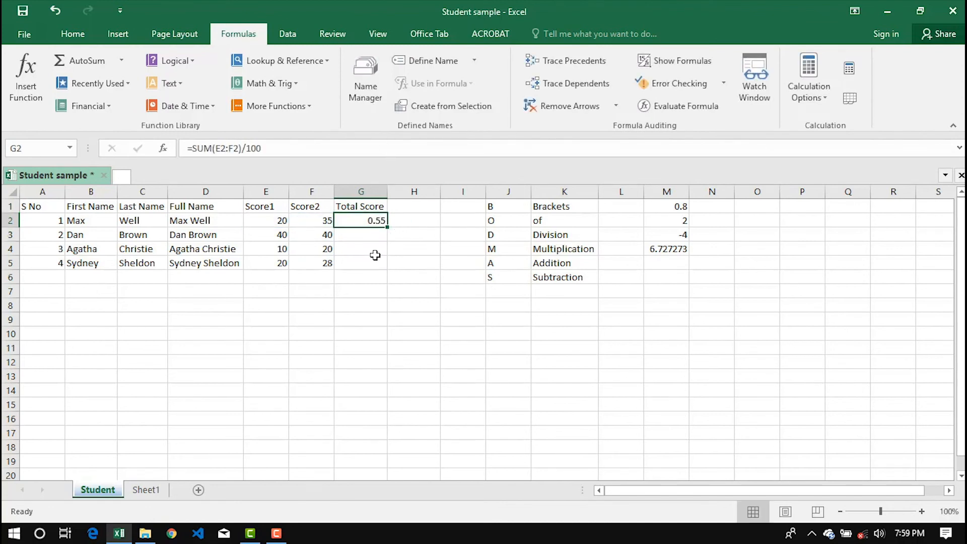
pyautogui.click(69, 36)
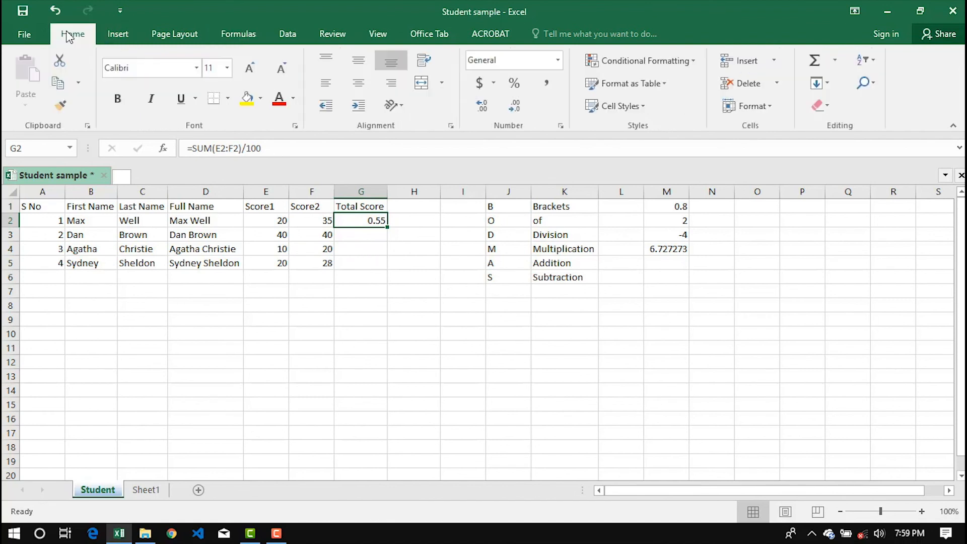
pyautogui.click(514, 83)
pyautogui.moveTo(386, 229); pyautogui.dragTo(389, 270)
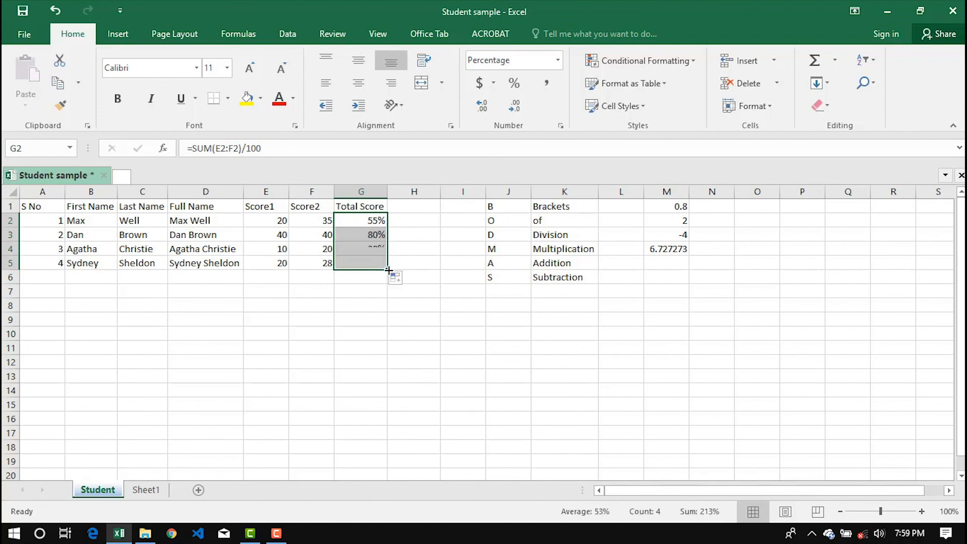